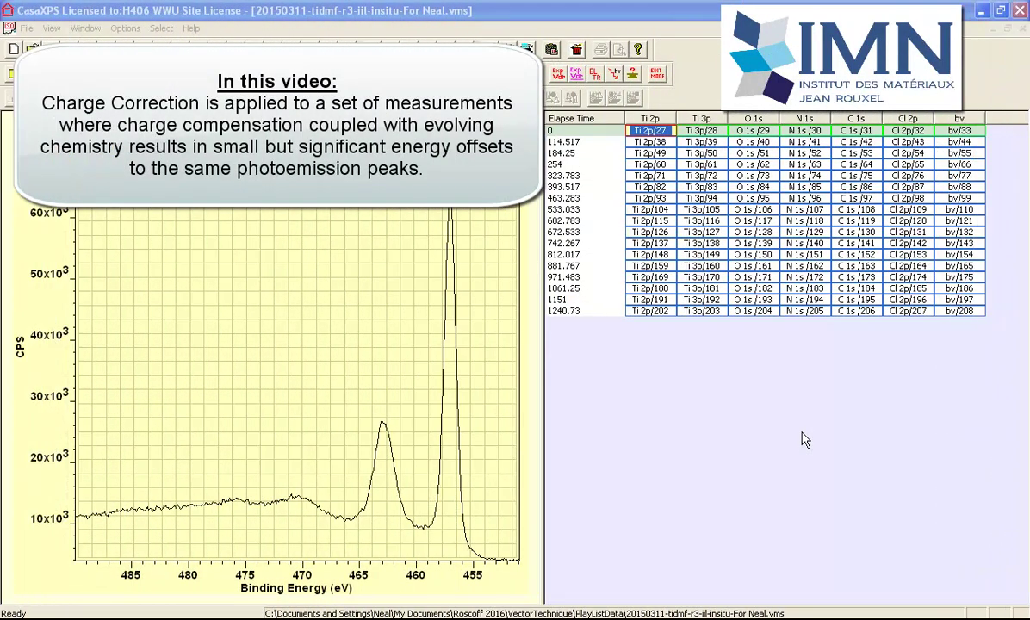
- Overlay the Cl 2p spectra, then switch the overlay to the Ti 2p spectra from every time step
click(909, 120)
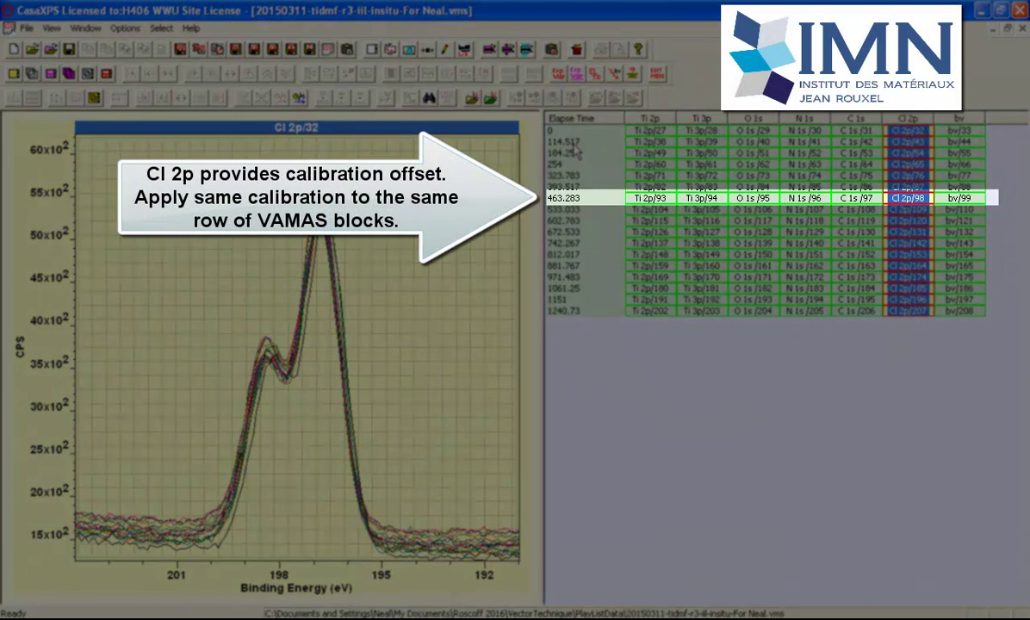
click(650, 118)
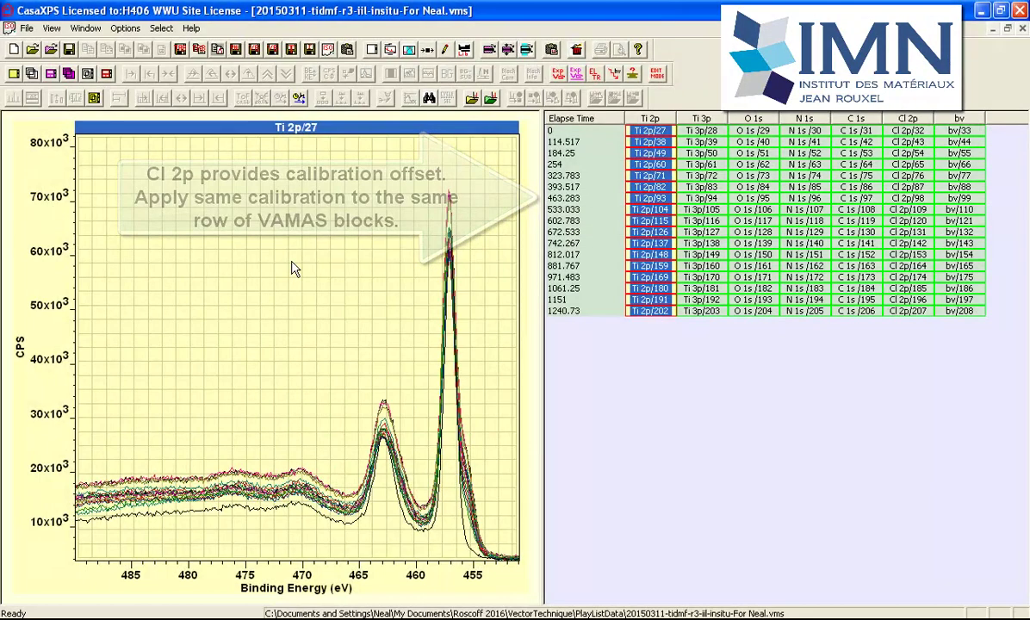
- Briefly overlay the C 1s spectra, then overlay the Cl 2p spectra from all time steps
click(855, 119)
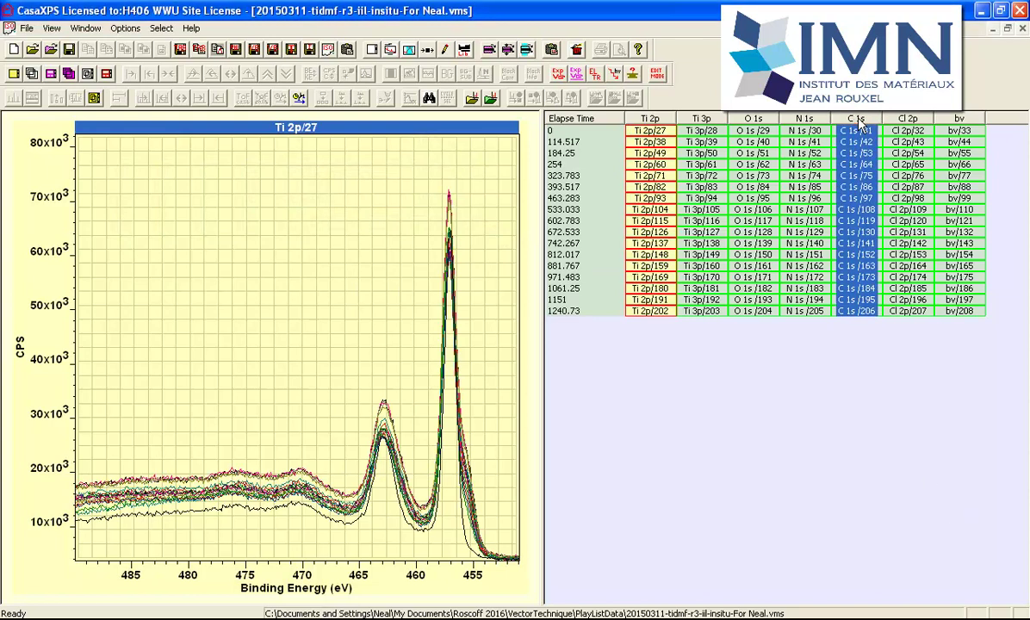
click(858, 122)
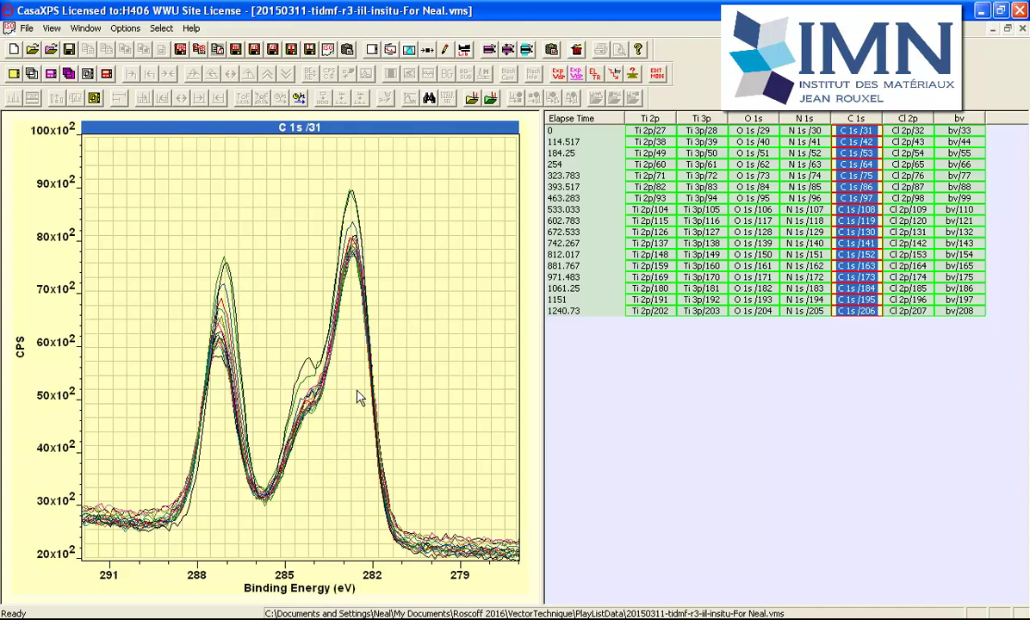
click(902, 118)
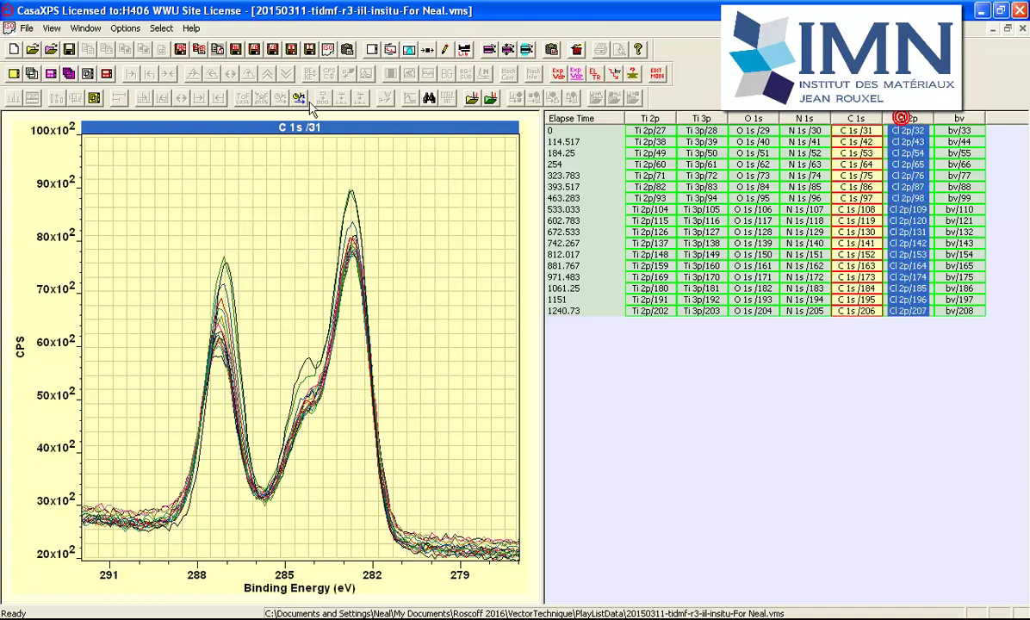
click(33, 74)
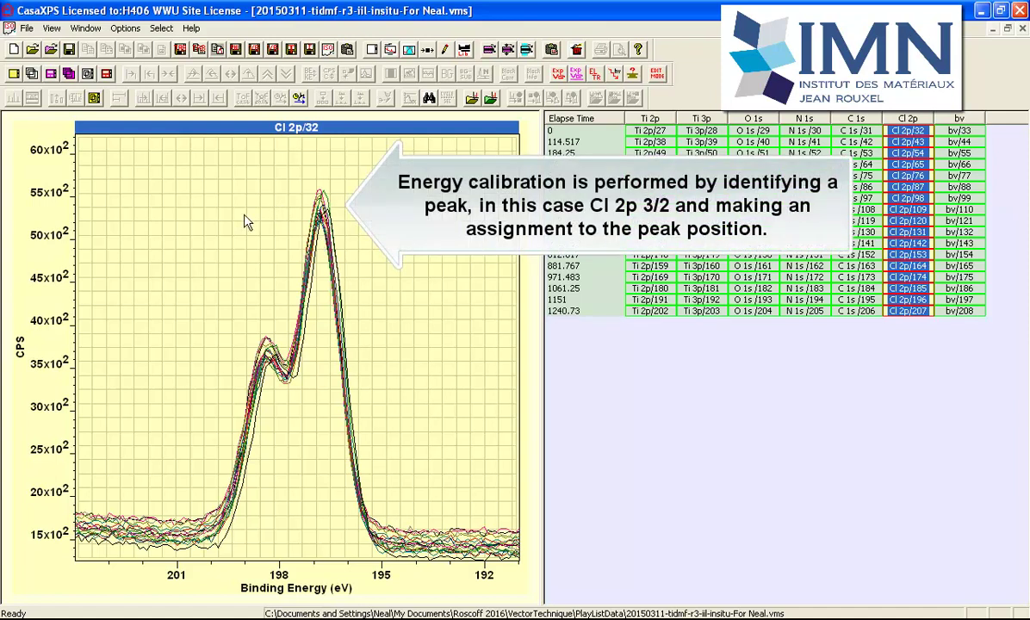
- Zoom the Cl 2p overlay into the 200–195 eV peak range
drag(179, 181, 414, 564)
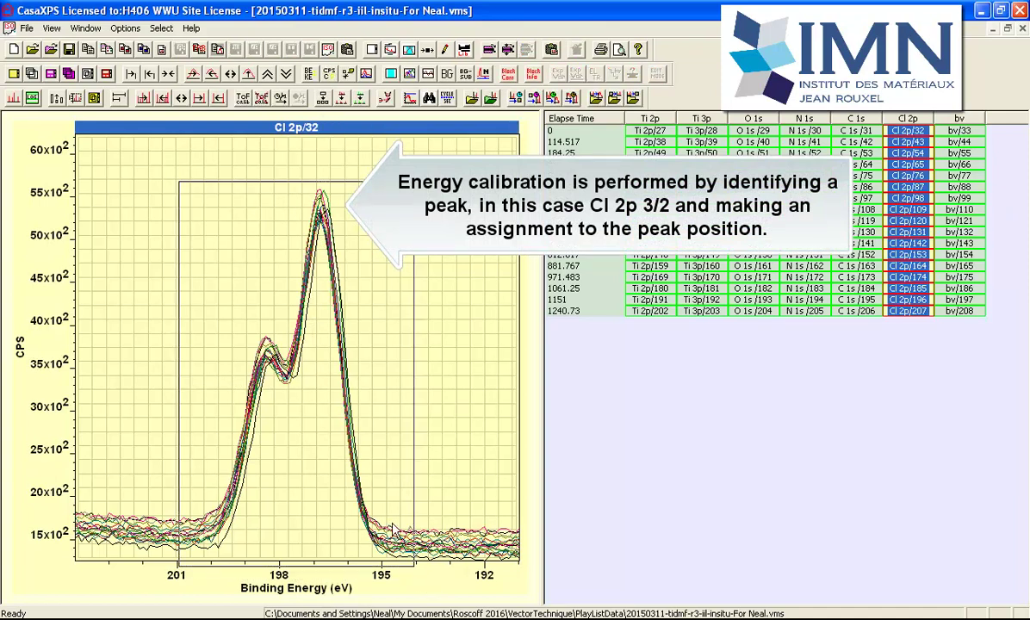
click(390, 438)
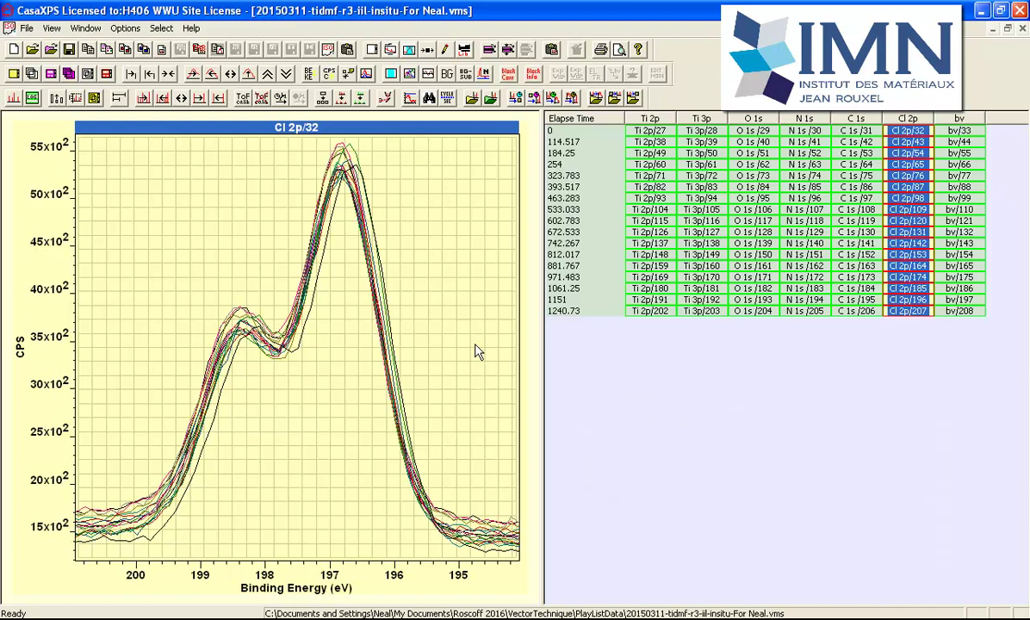
- Show the Spectrum Processing calibration settings and display only the Cl 2p/65 spectrum
click(410, 51)
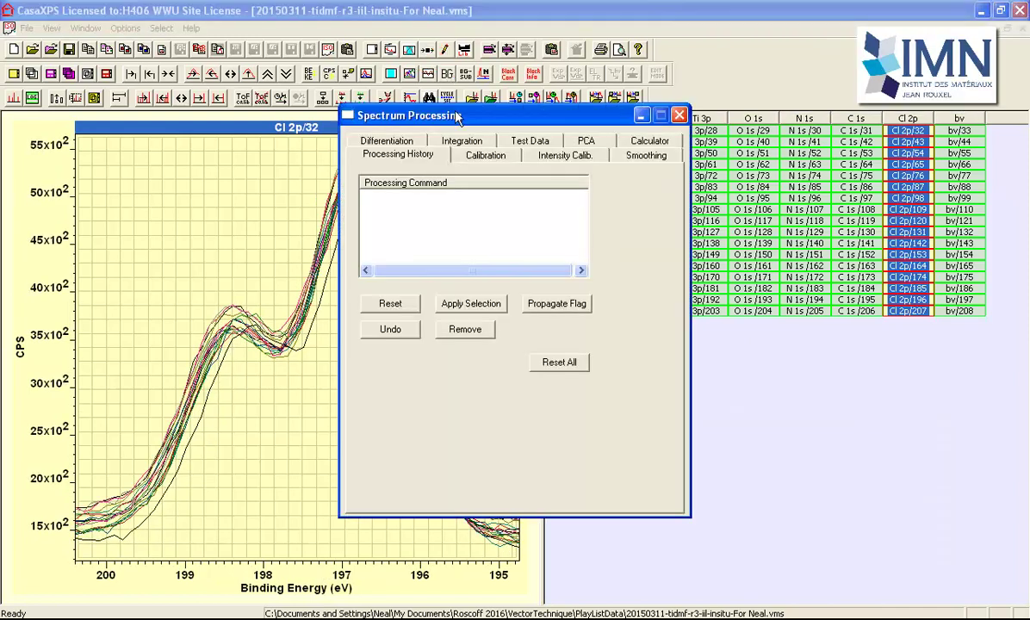
drag(454, 123, 739, 207)
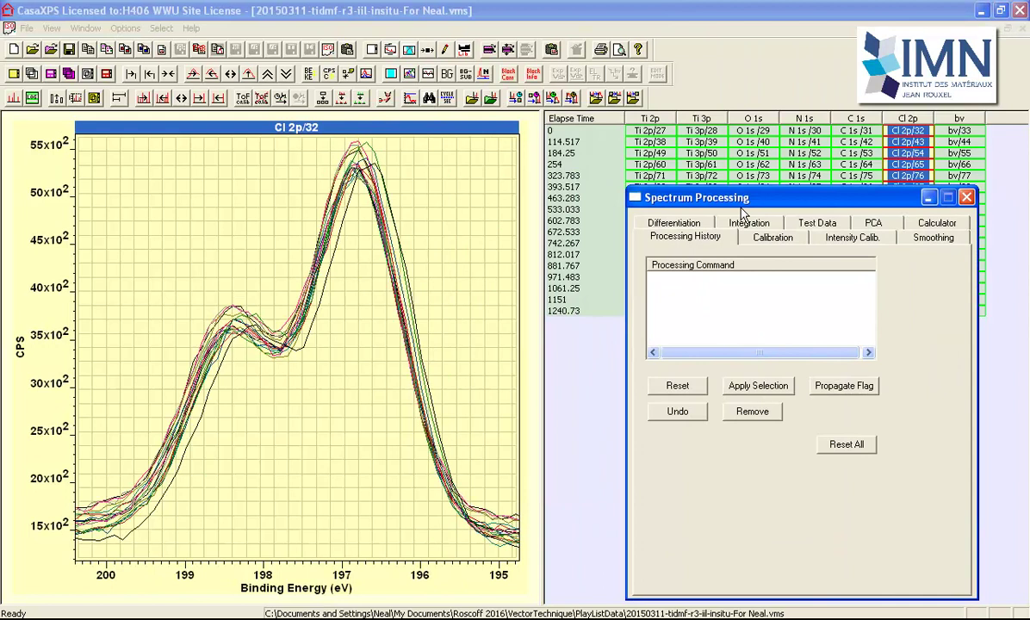
click(785, 243)
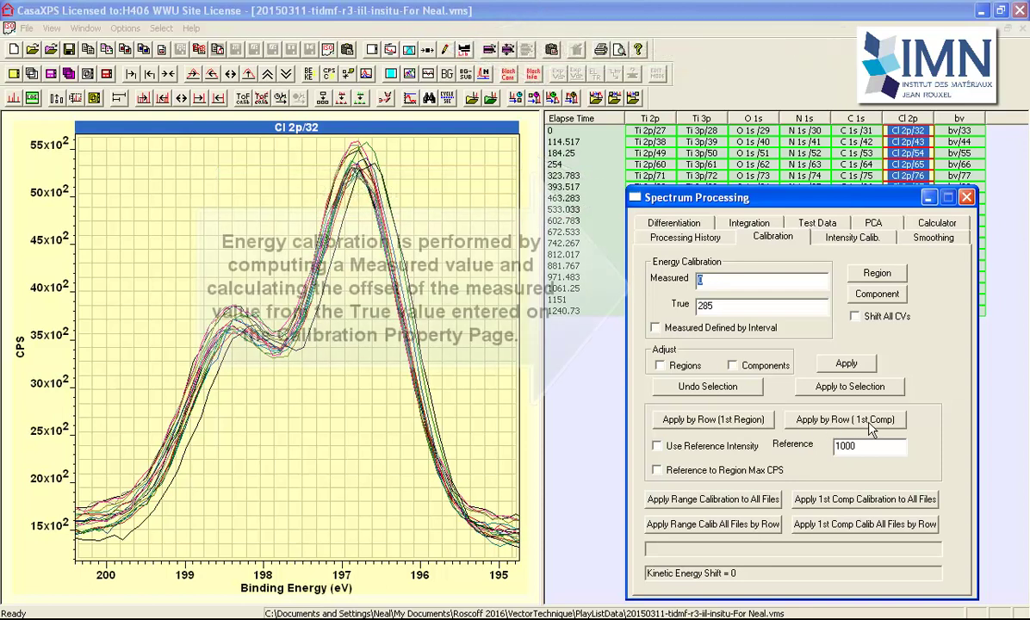
click(906, 165)
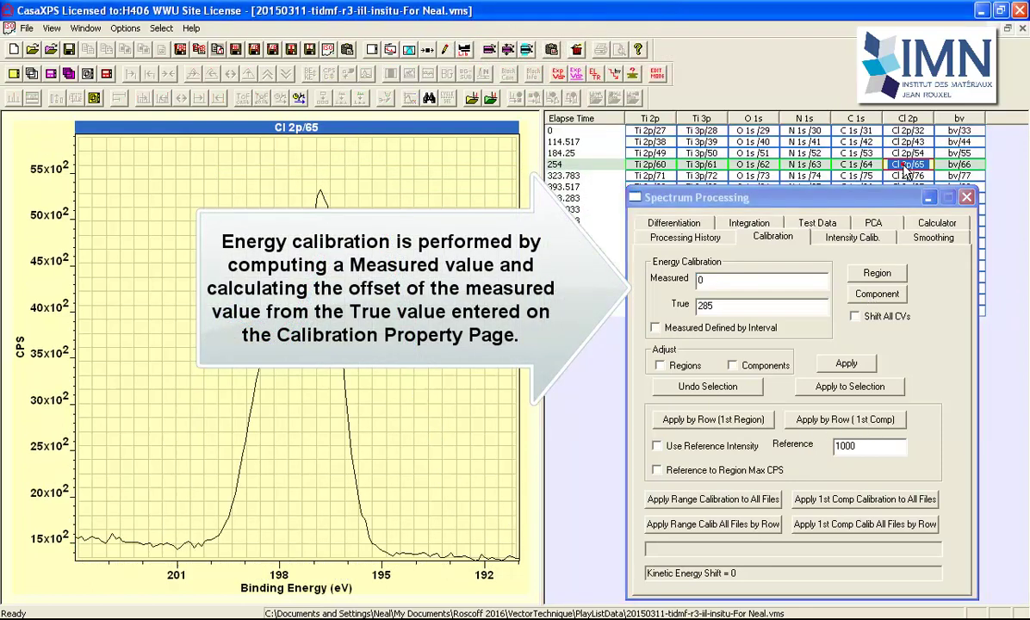
- Create a Cl 2p region on spectrum 65 from 201.936 to 193.552 eV with a U 2 Tougaard background
click(410, 50)
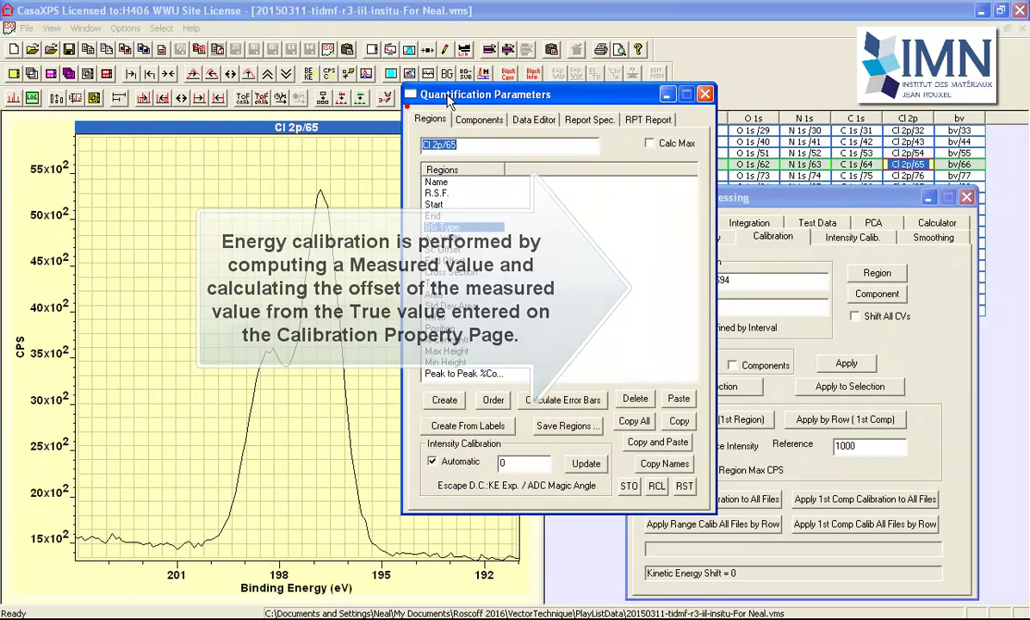
drag(402, 110, 674, 155)
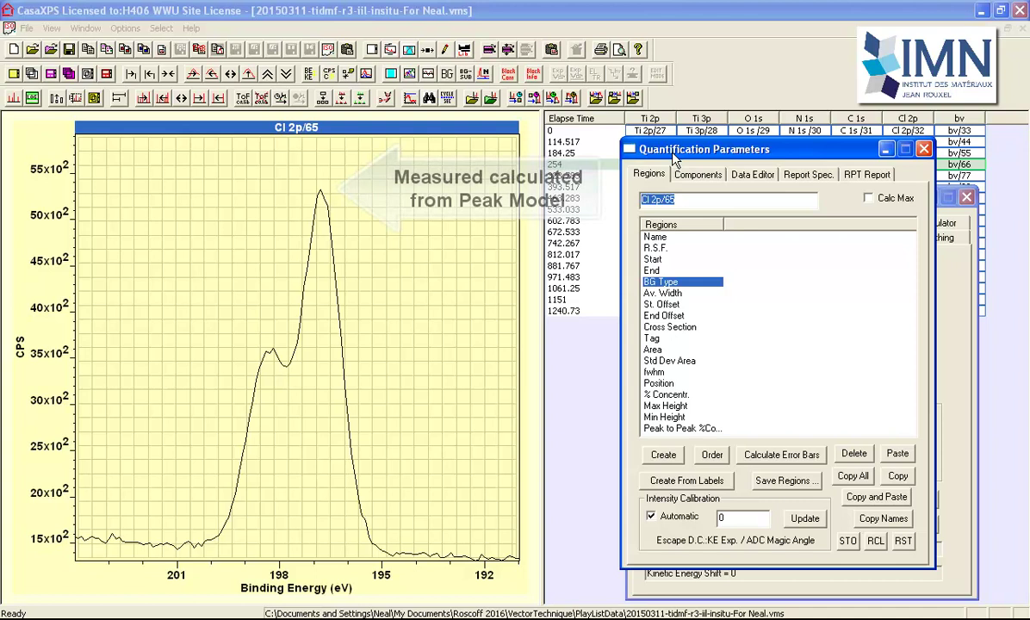
click(663, 456)
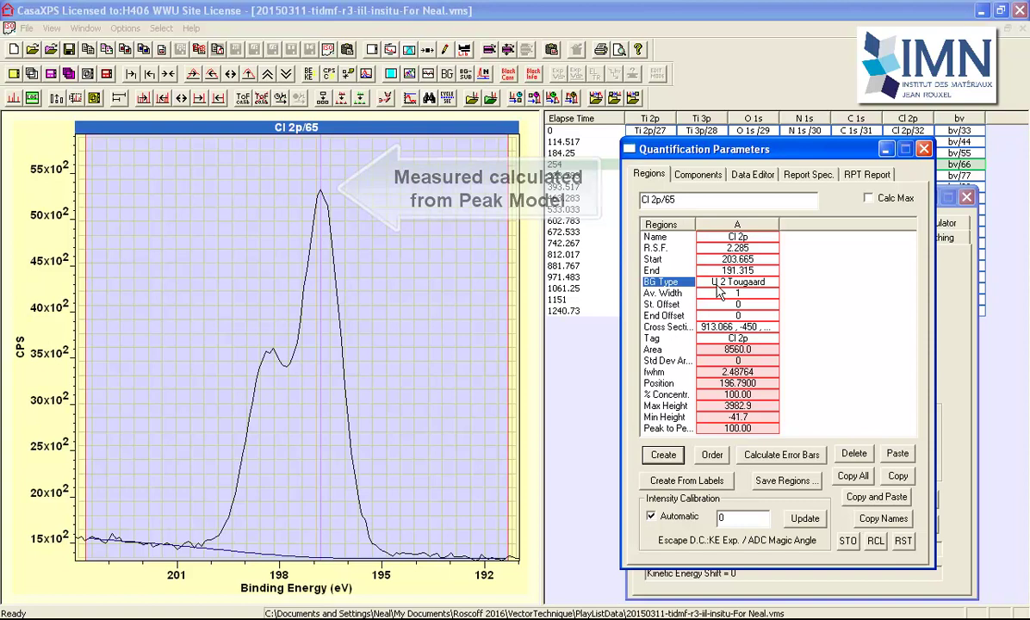
drag(102, 417, 146, 419)
drag(423, 435, 433, 430)
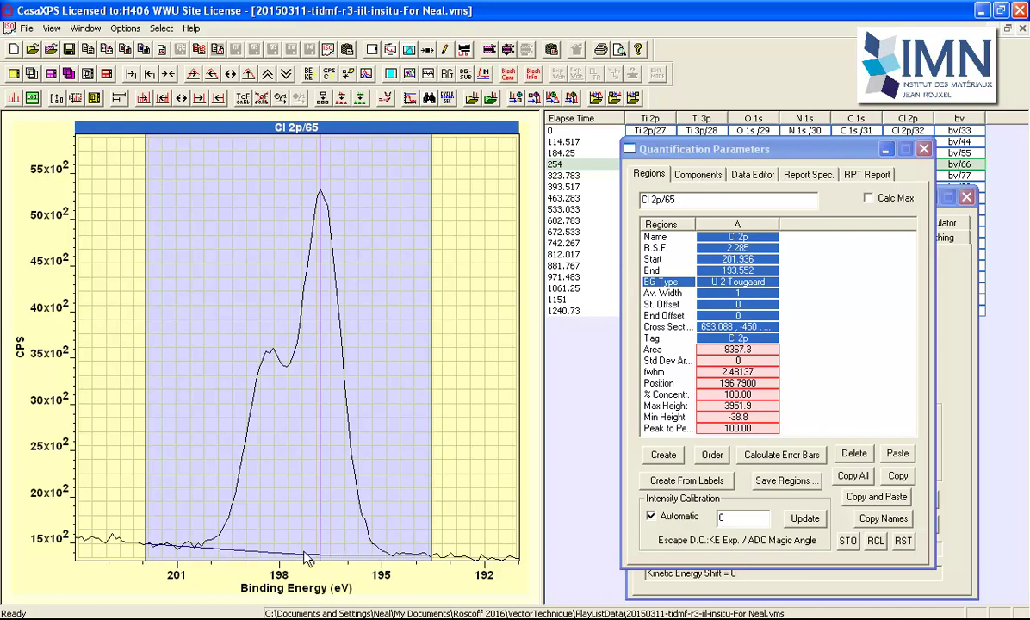
- Add Cl 2p components A and B, fit them to the peak, and display the fit residual
click(693, 175)
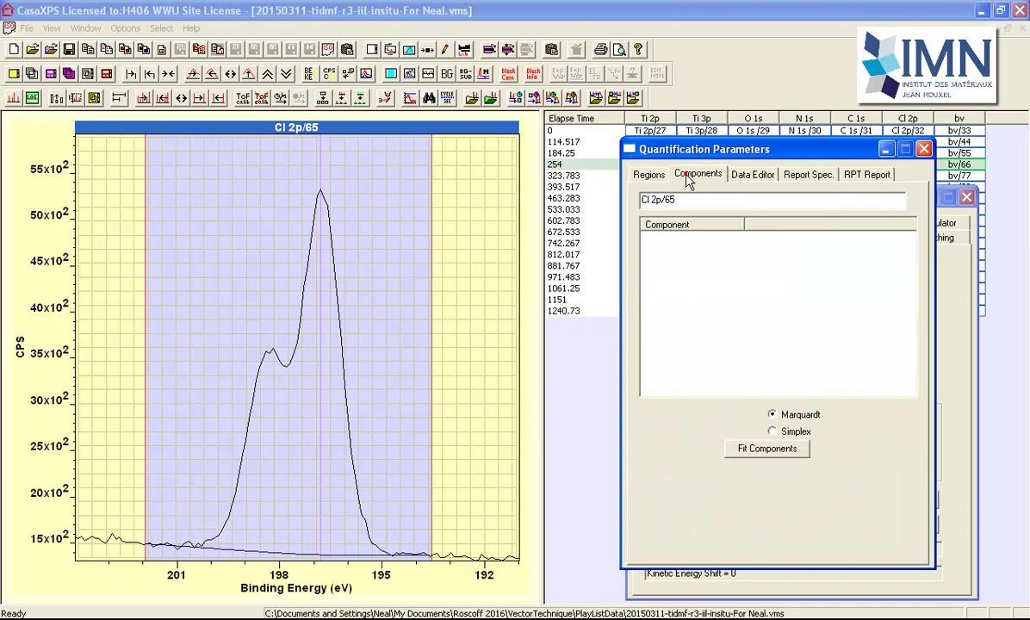
click(658, 419)
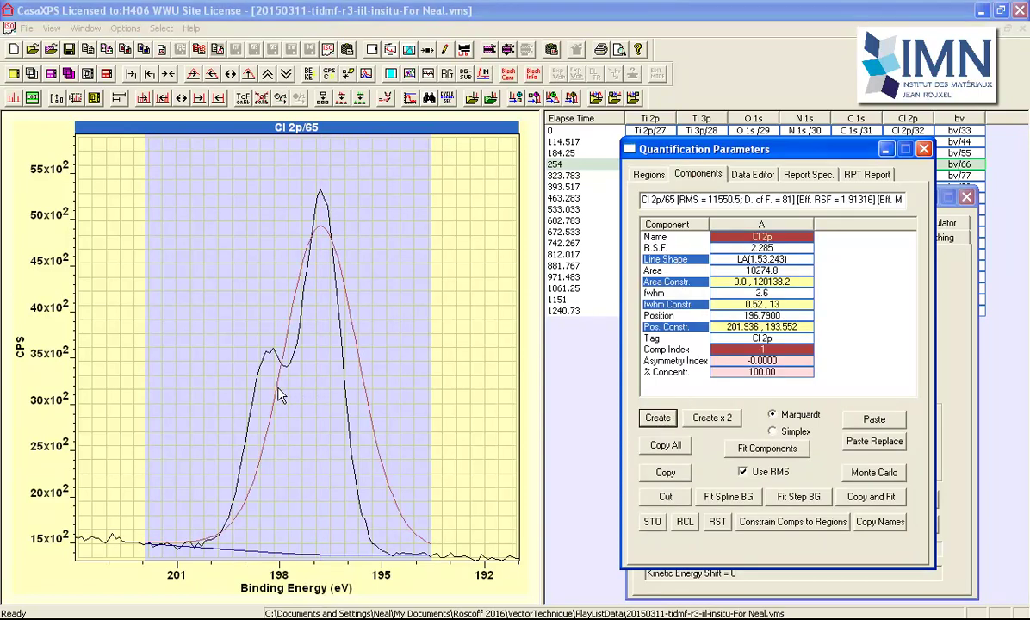
drag(278, 396, 296, 397)
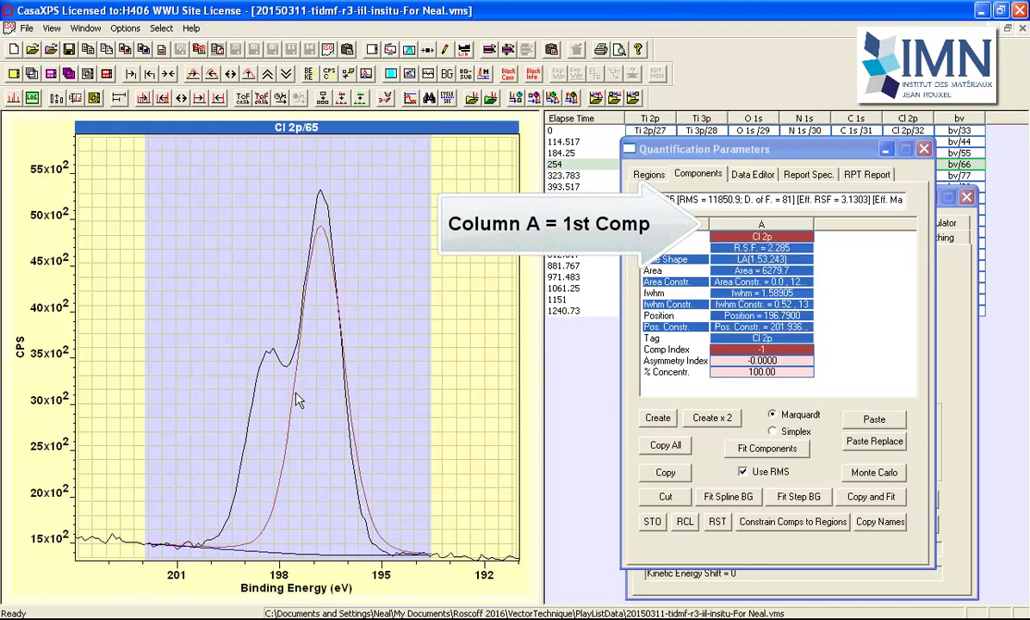
click(657, 422)
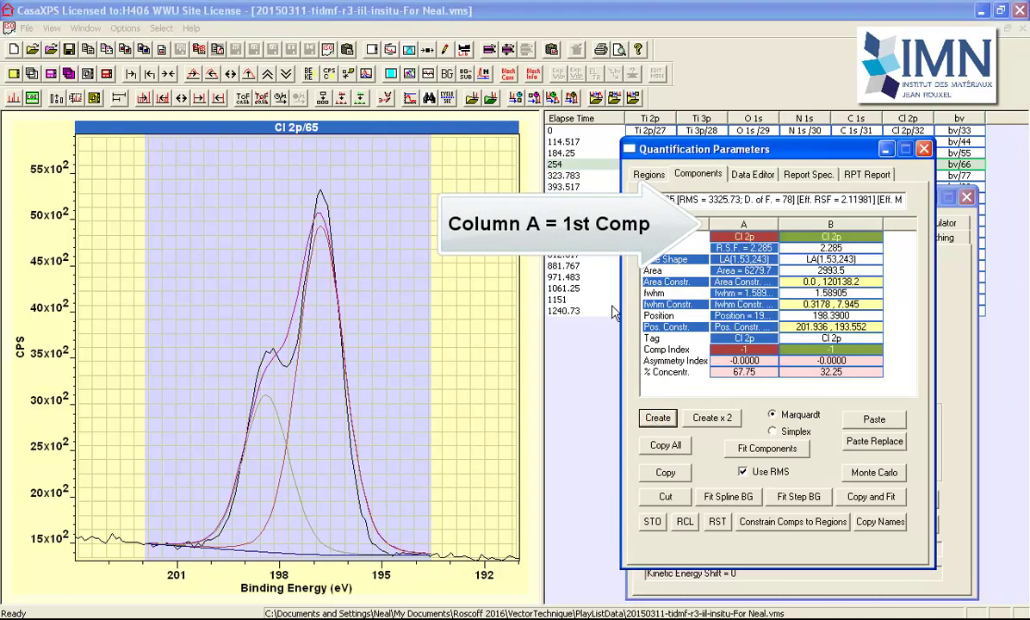
click(778, 454)
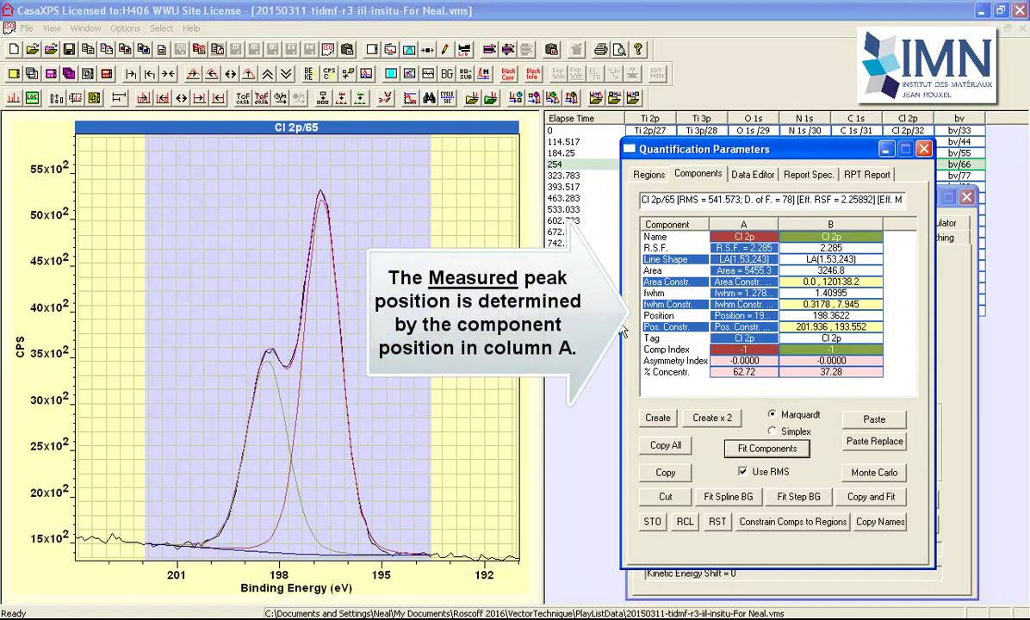
click(398, 75)
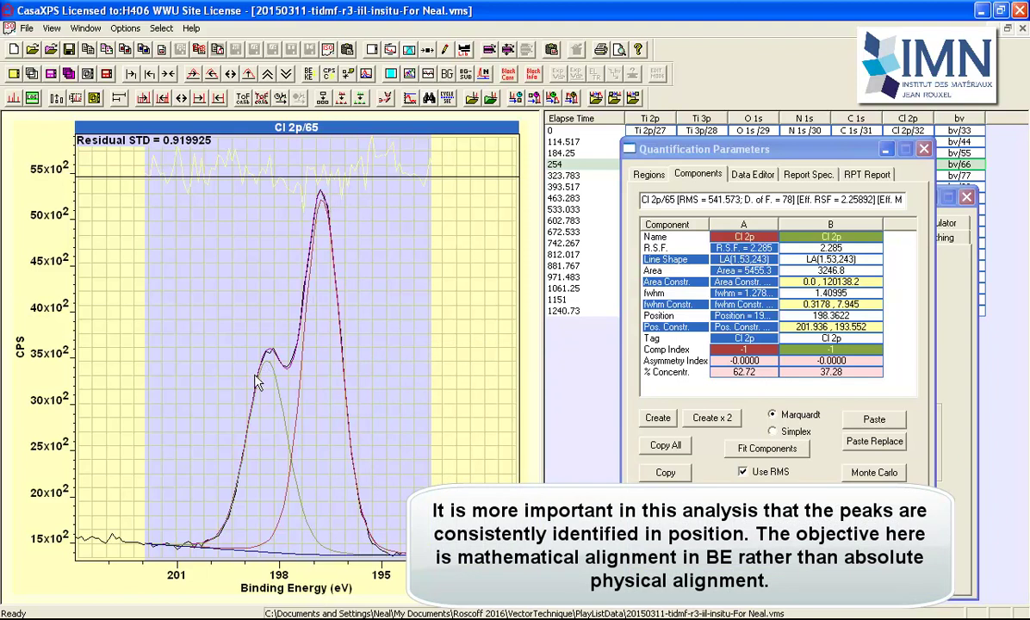
click(323, 211)
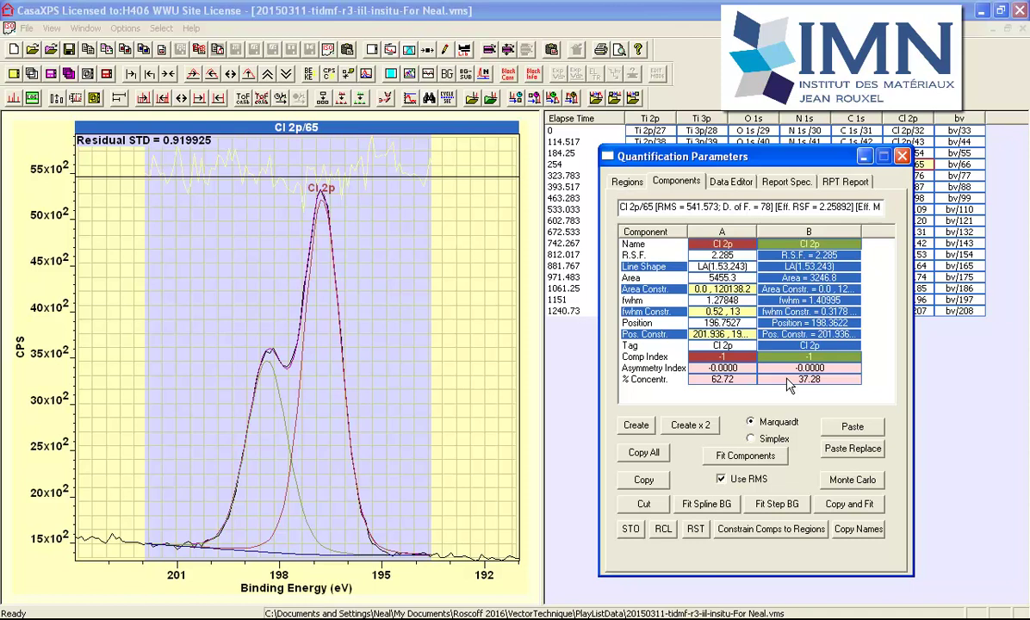
click(688, 257)
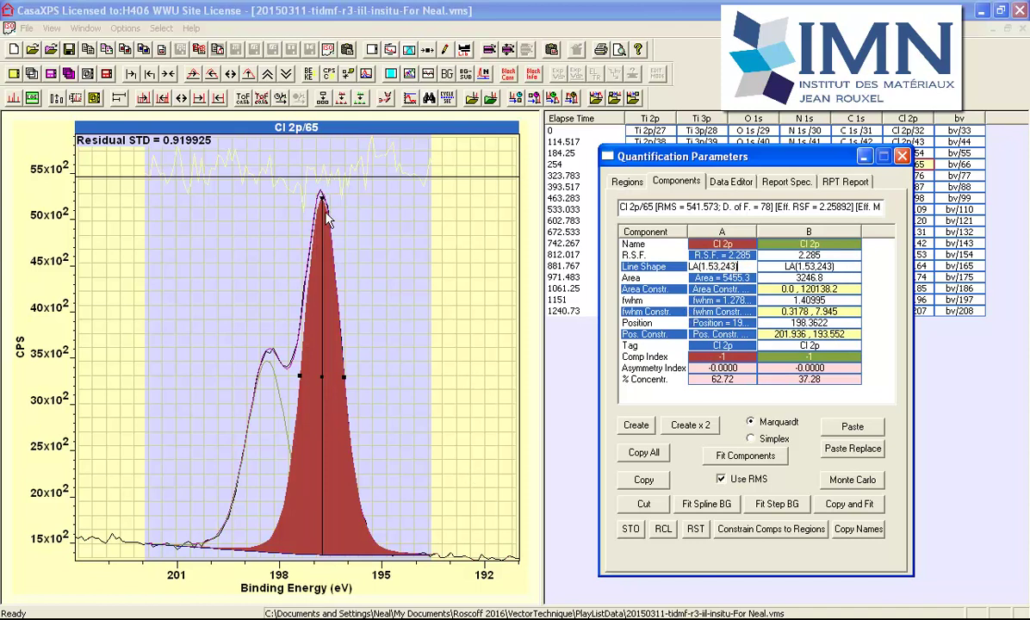
click(572, 164)
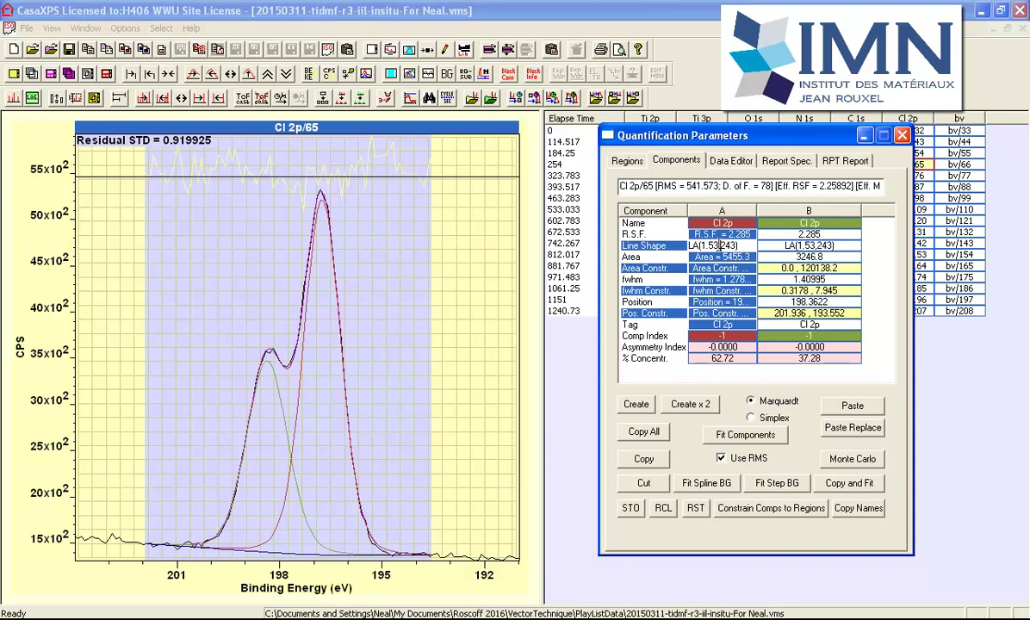
- Set both components' line shape to LA(1.53,2,243) and refit, reaching residual STD 0.75002
text(3)
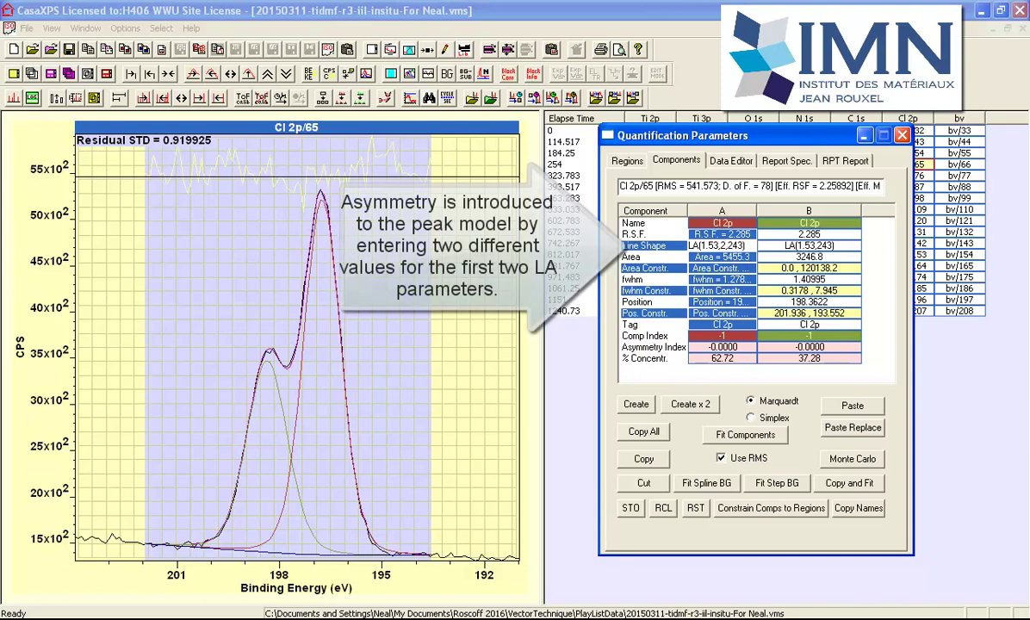
text(2,)
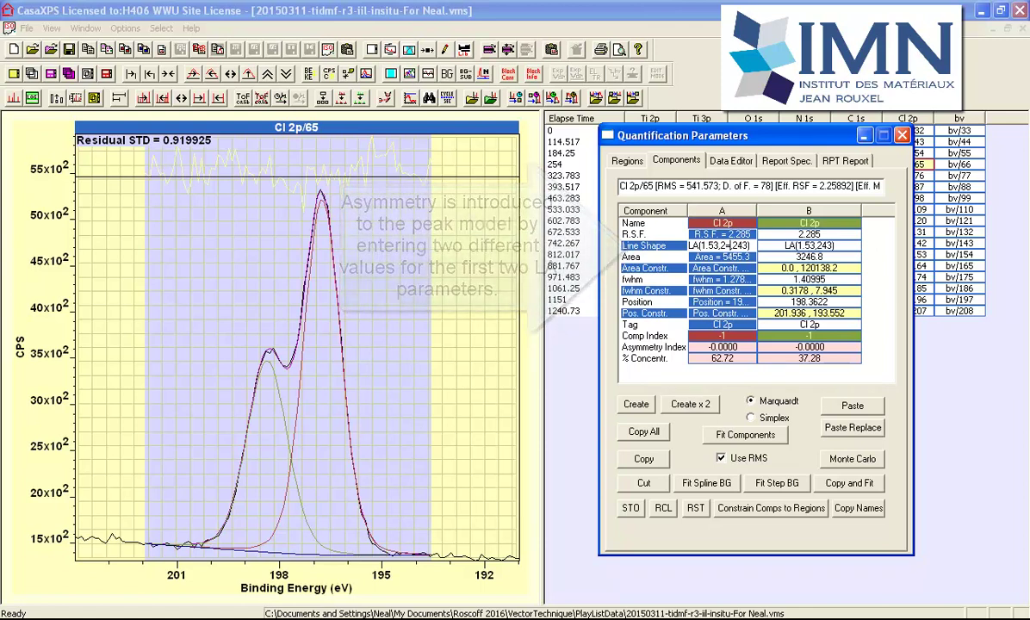
key(Return)
key(Return)
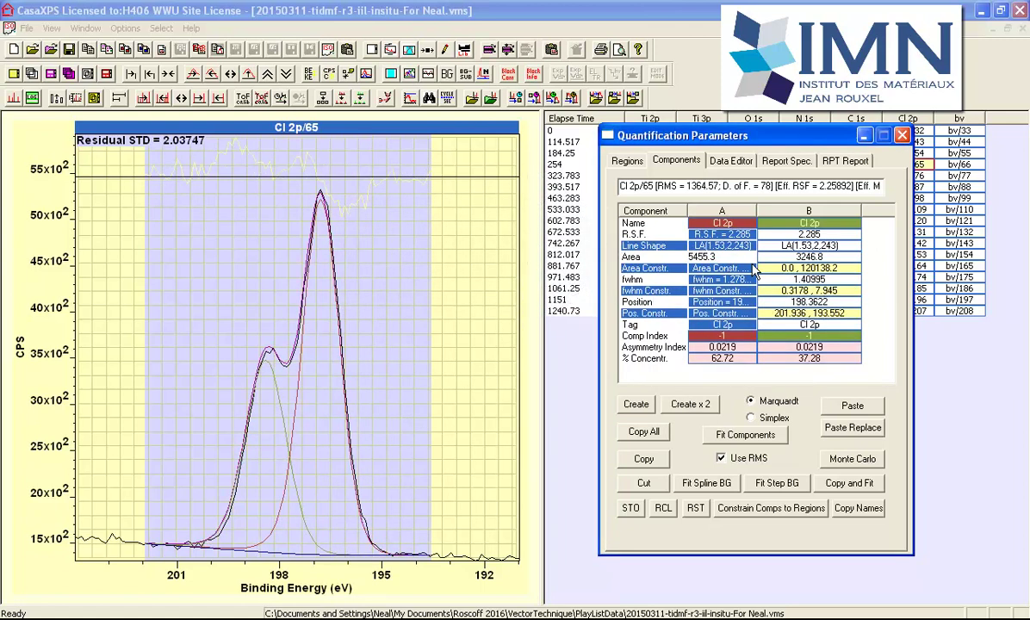
click(742, 435)
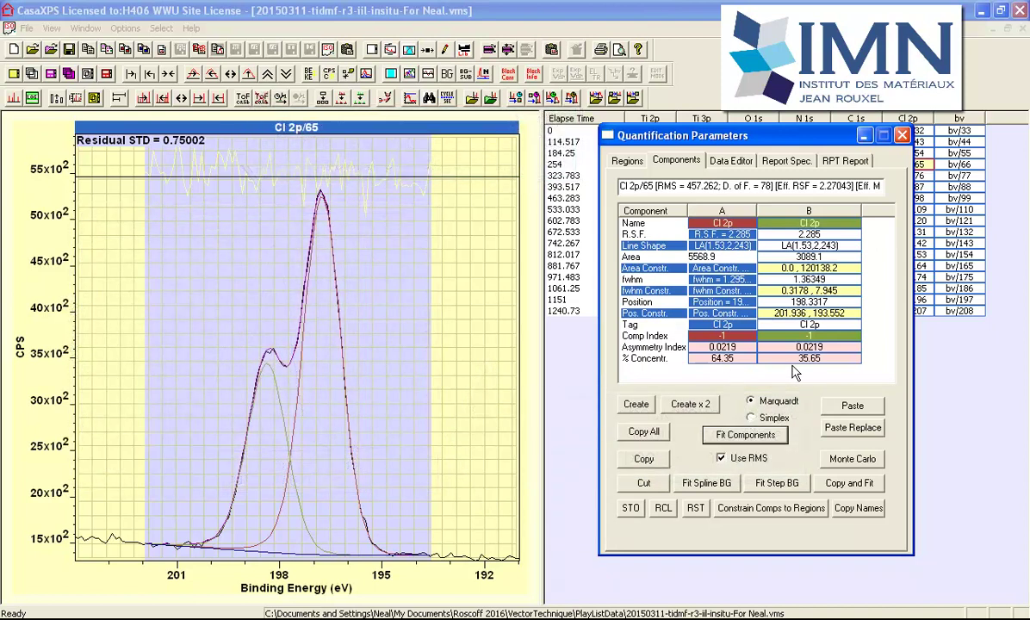
- Constrain component B's area to A * 0.51 and refit the Cl 2p doublet
click(762, 256)
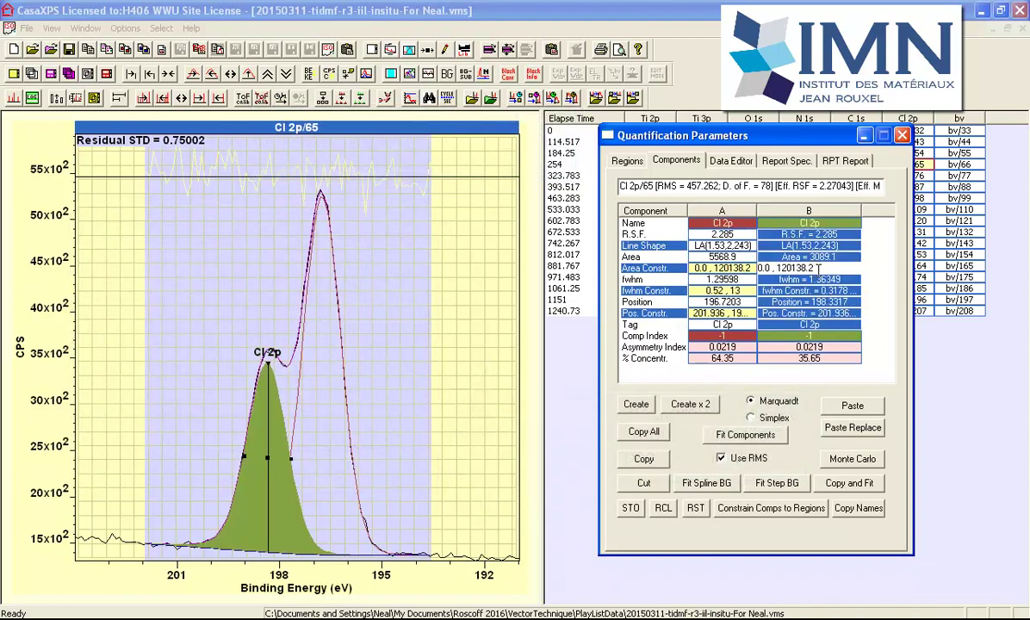
text(a)
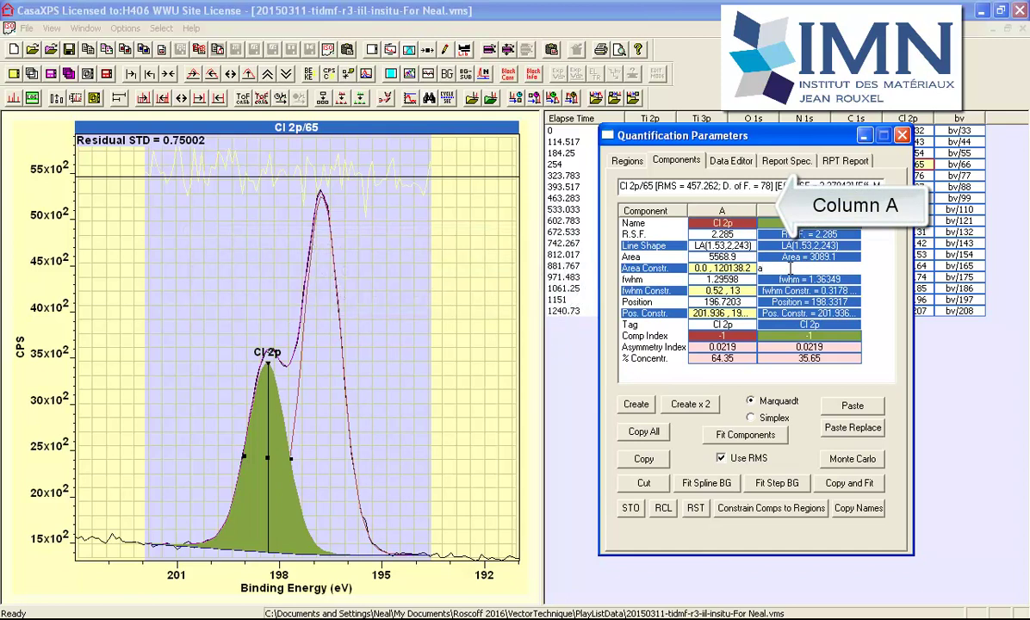
key(Return)
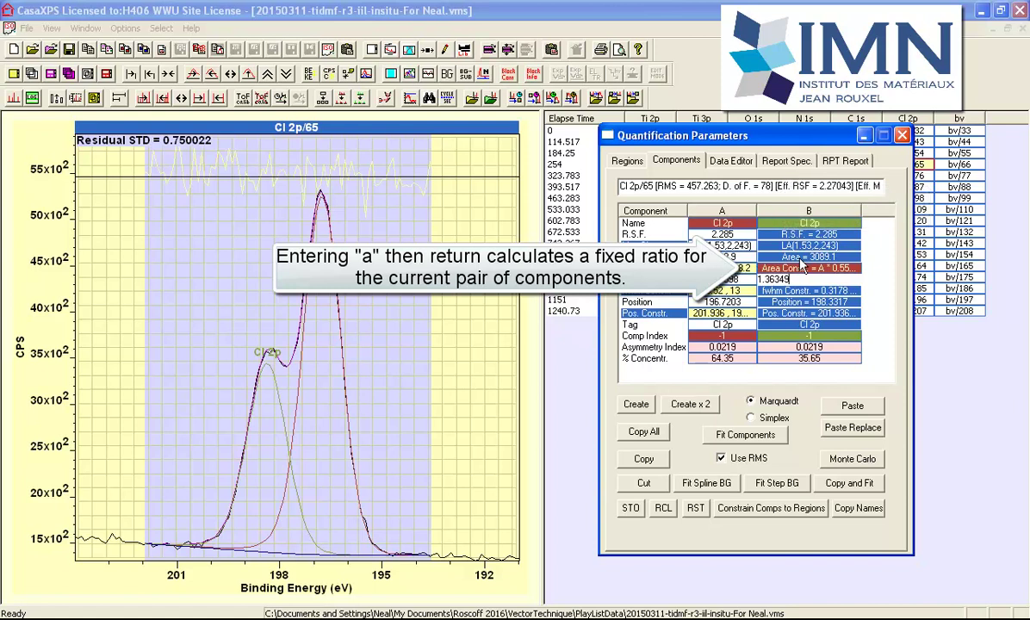
click(827, 268)
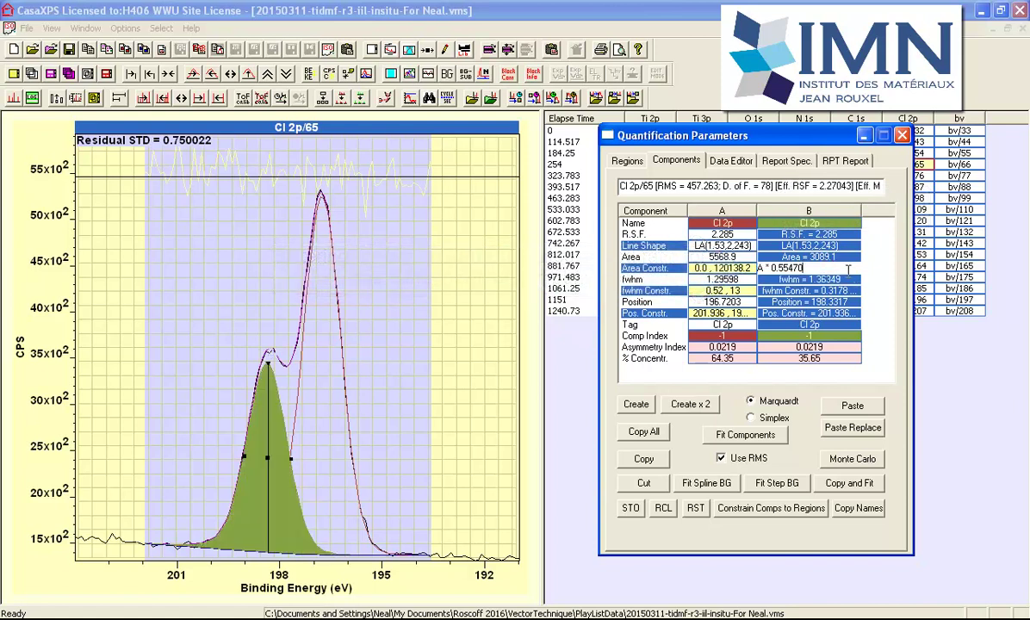
key(BackSpace)
text(1)
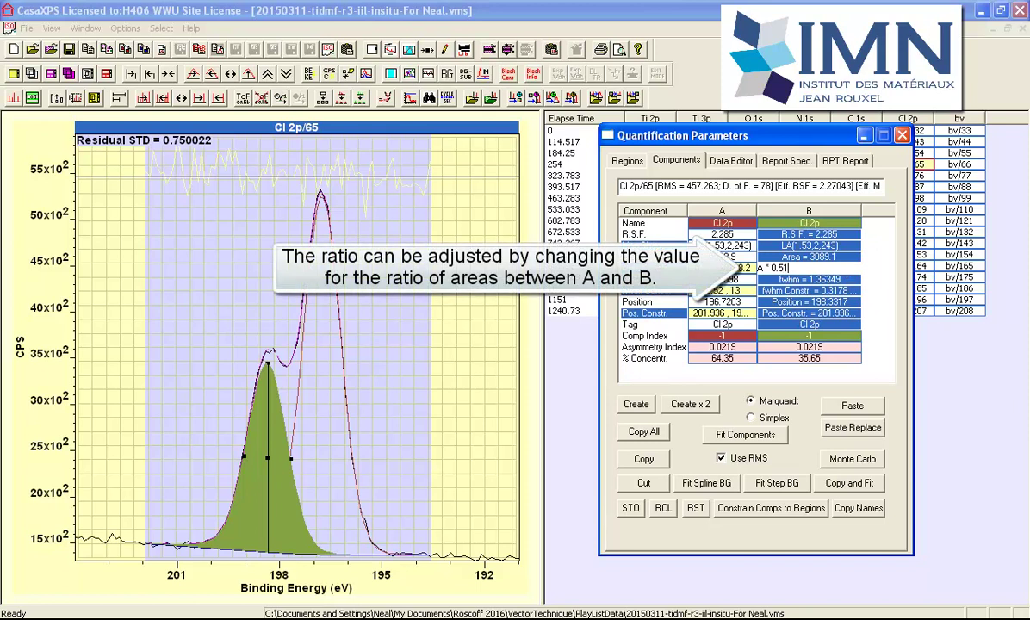
key(Return)
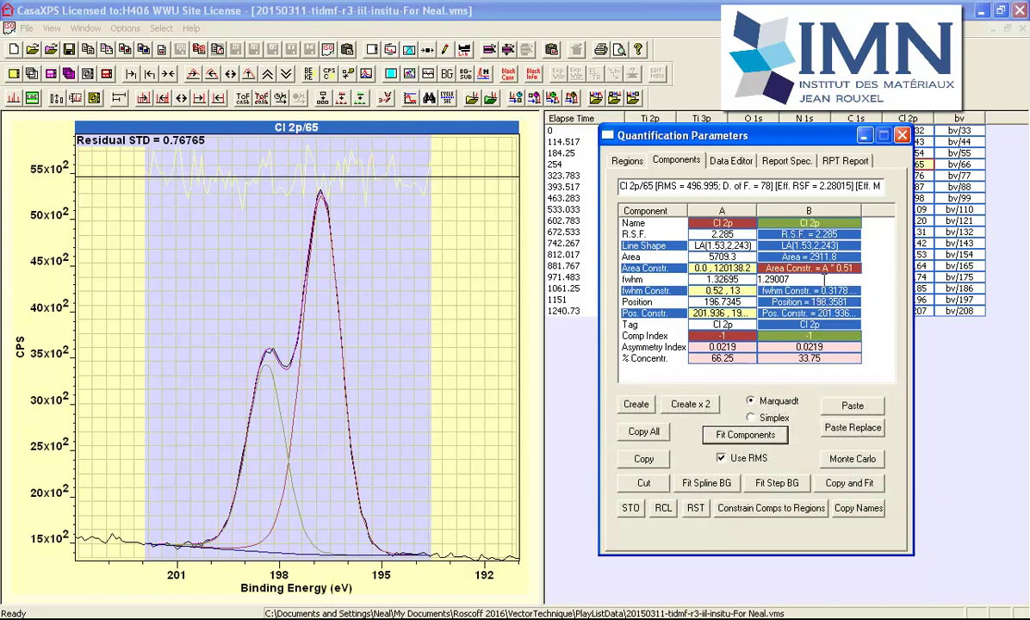
- Tie B's FWHM to A * 0.9722 and its position to A + 1.62, then select all Cl 2p blocks
click(822, 294)
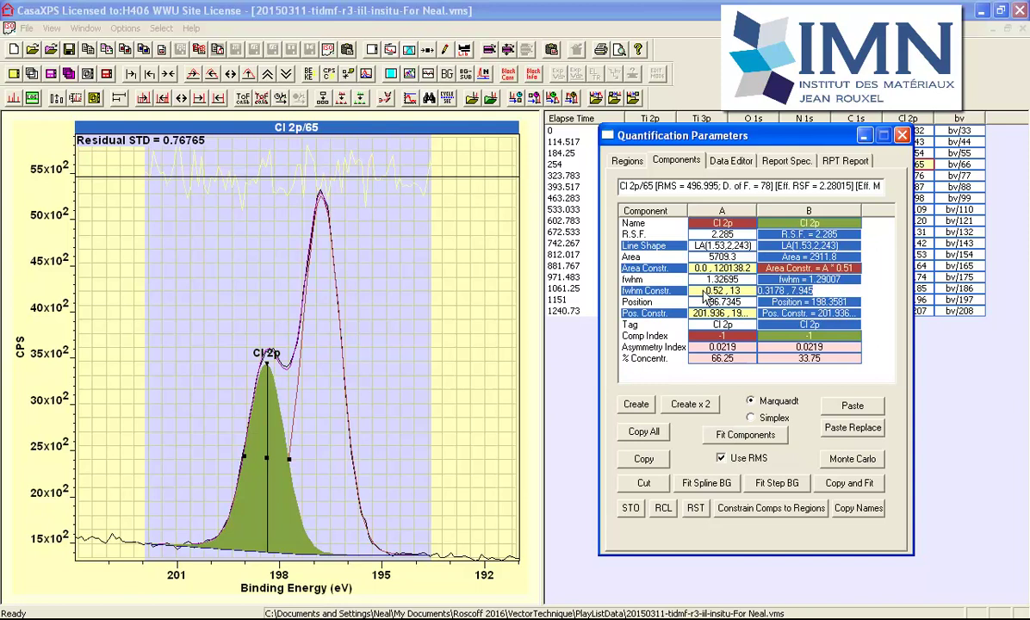
key(Return)
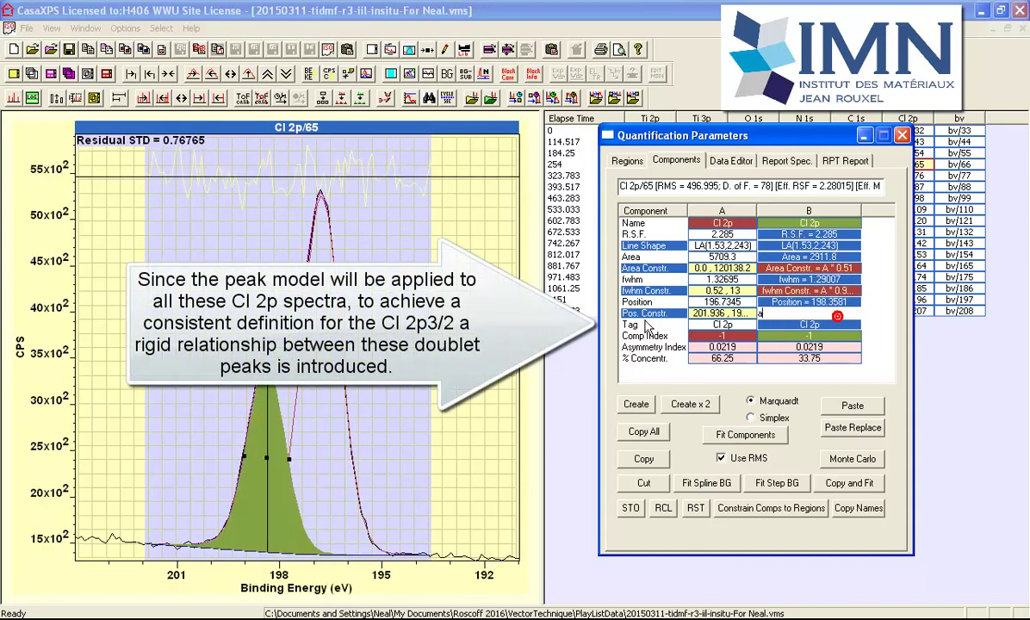
key(Return)
text(a+1.62)
key(Return)
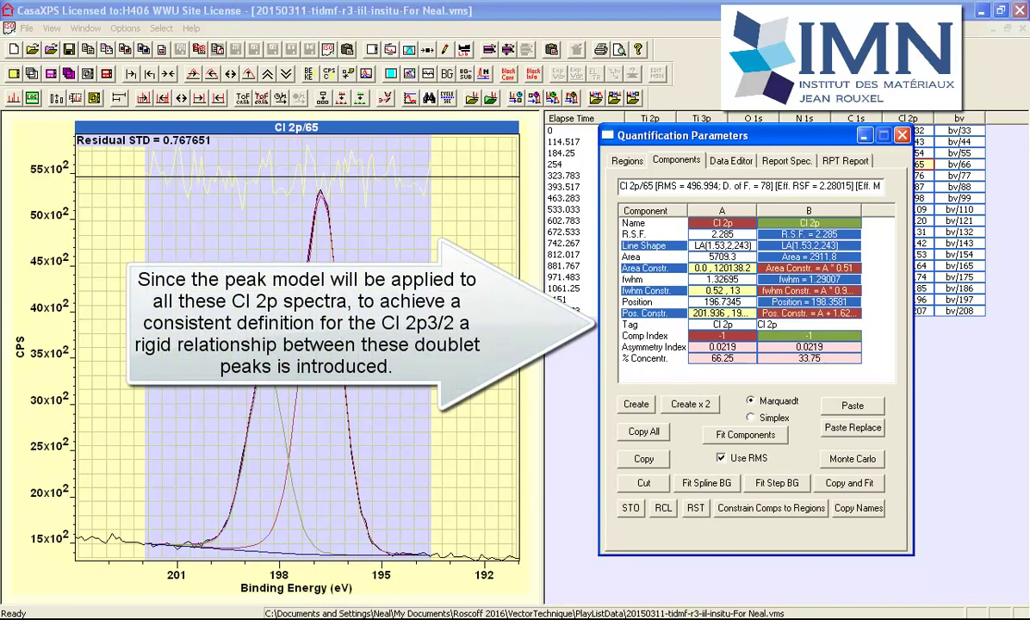
drag(700, 135, 581, 140)
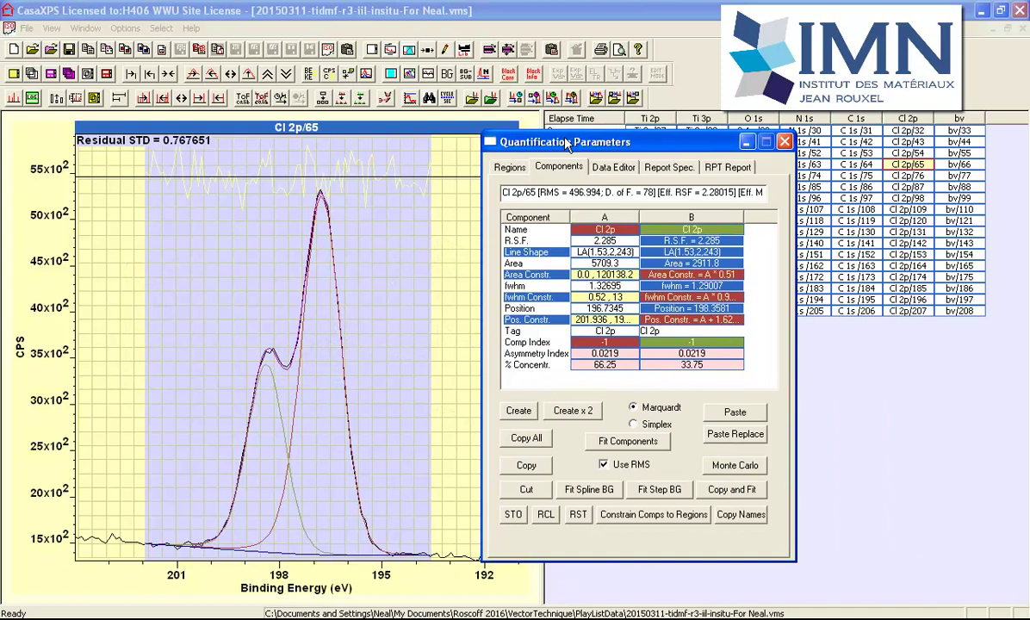
click(908, 119)
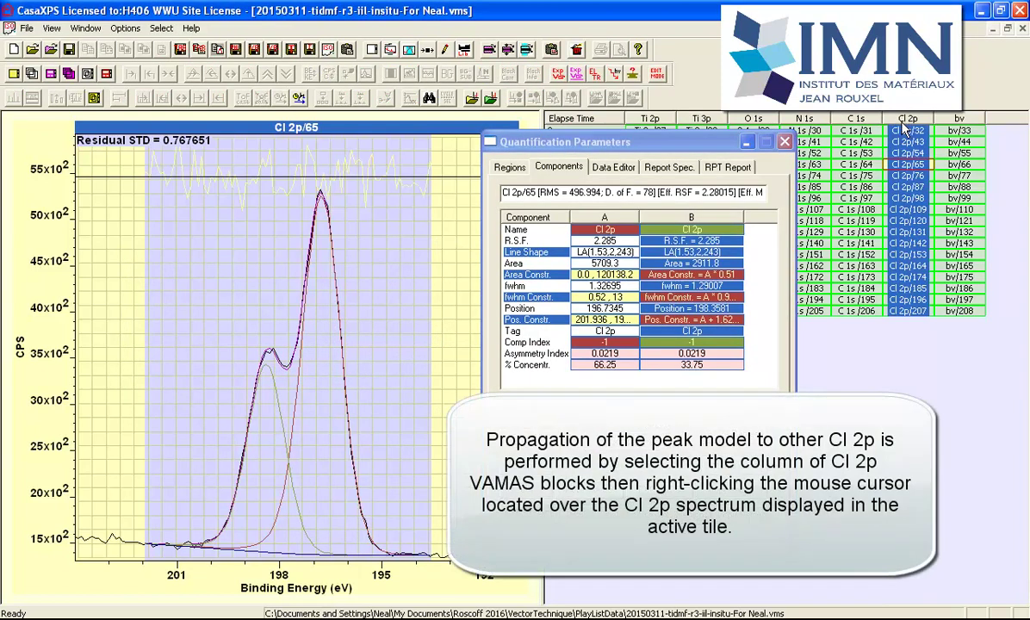
- Propagate the Cl 2p regions and fitted components to all selected blocks and overlay them
right_click(233, 276)
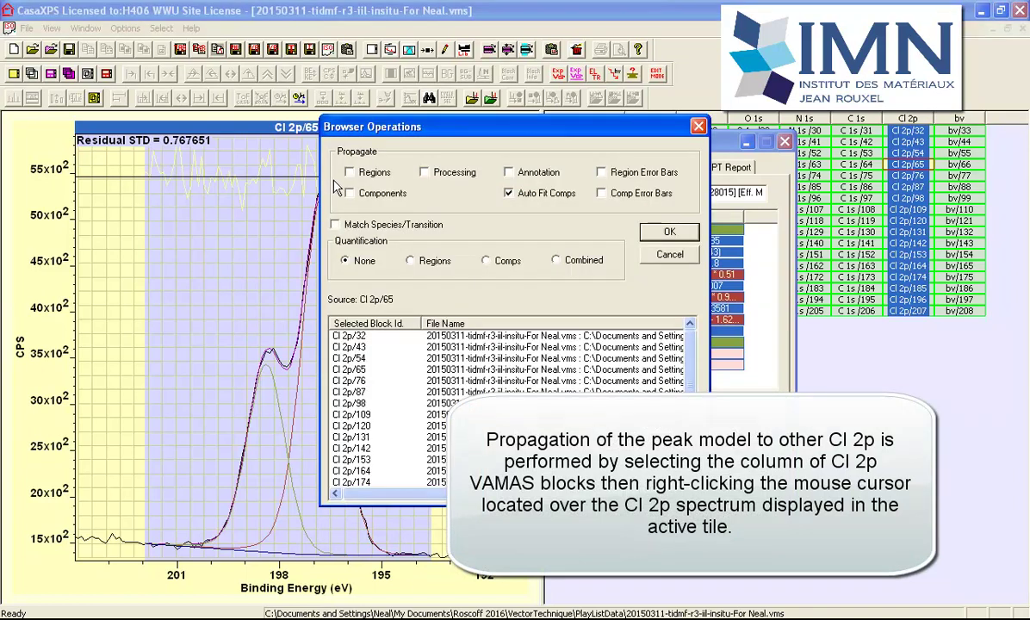
click(349, 172)
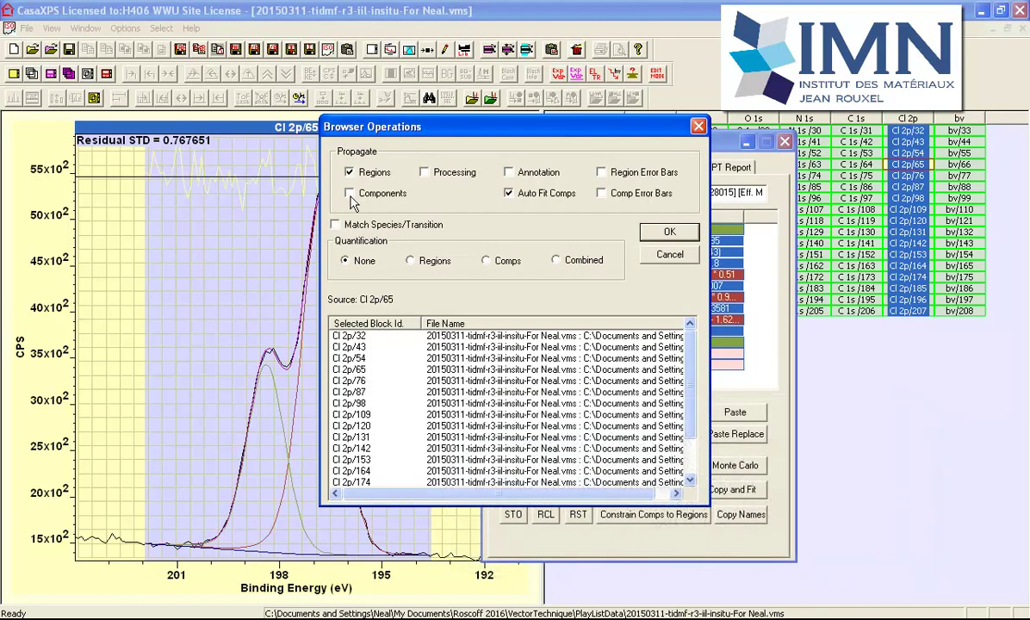
click(350, 195)
click(648, 231)
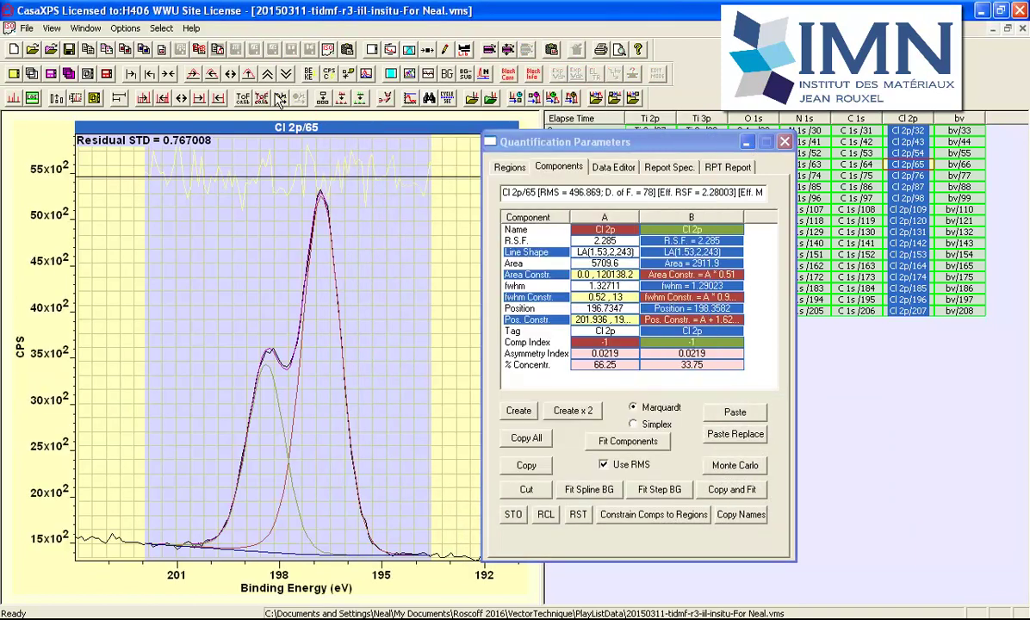
click(32, 74)
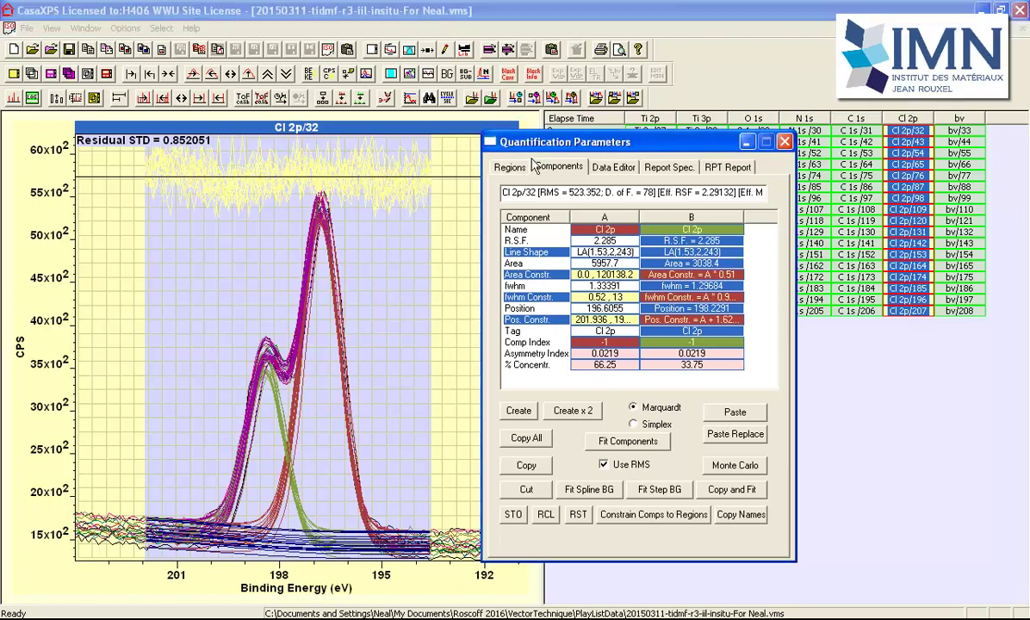
- Set the calibration True energy to 198 eV with Adjust Regions and Components both ticked
click(429, 51)
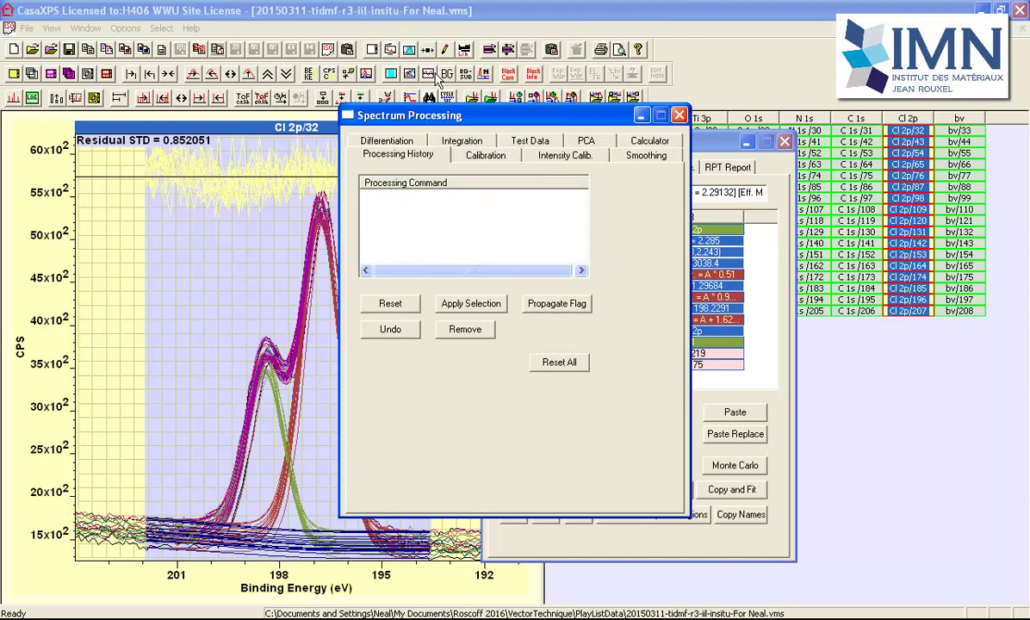
drag(415, 114, 674, 185)
click(738, 224)
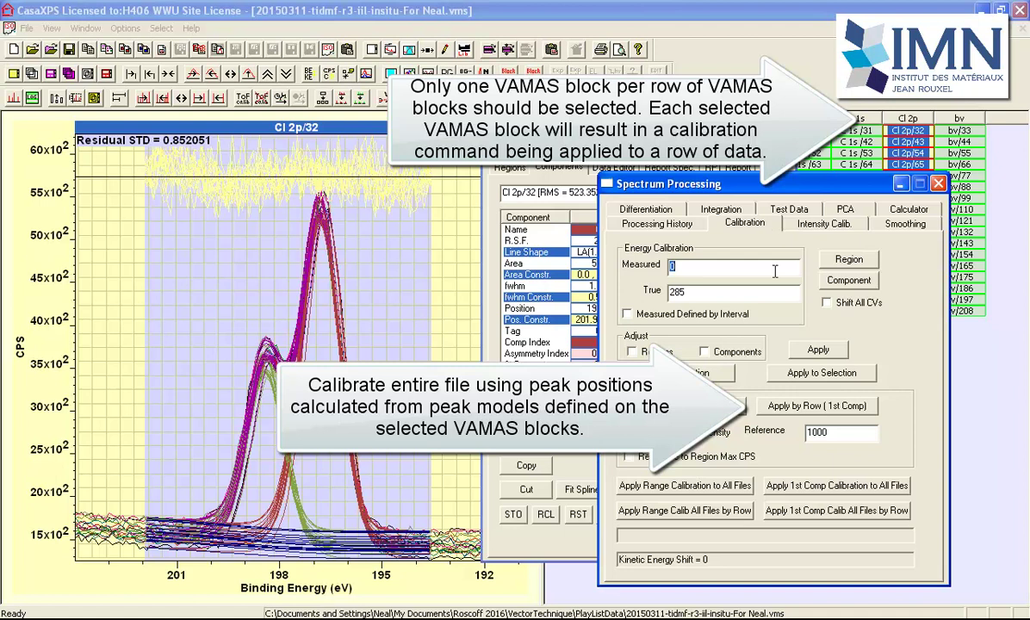
drag(712, 290, 625, 291)
text(198)
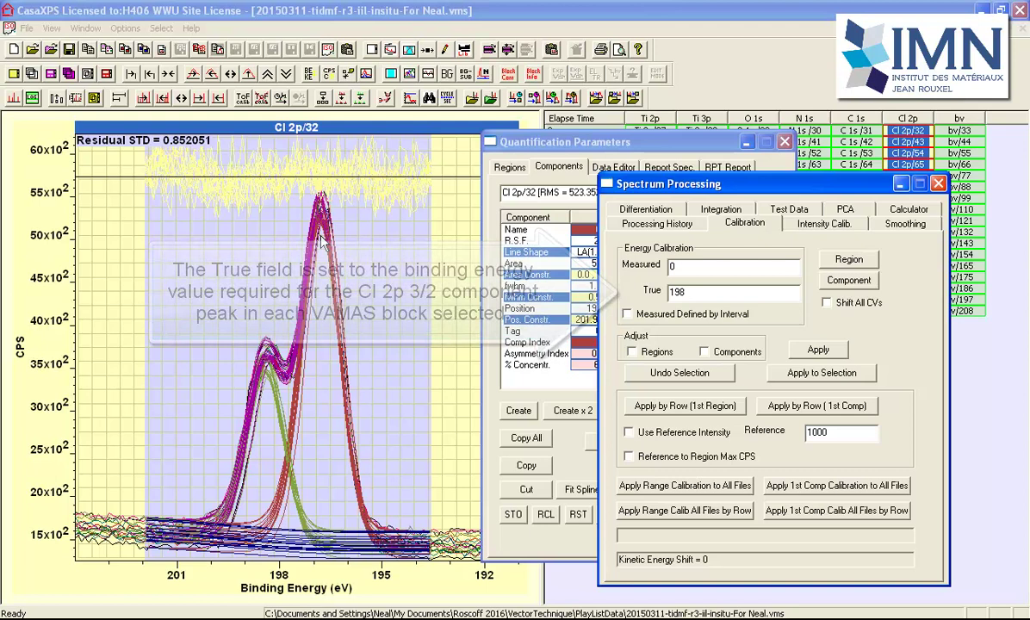
click(632, 351)
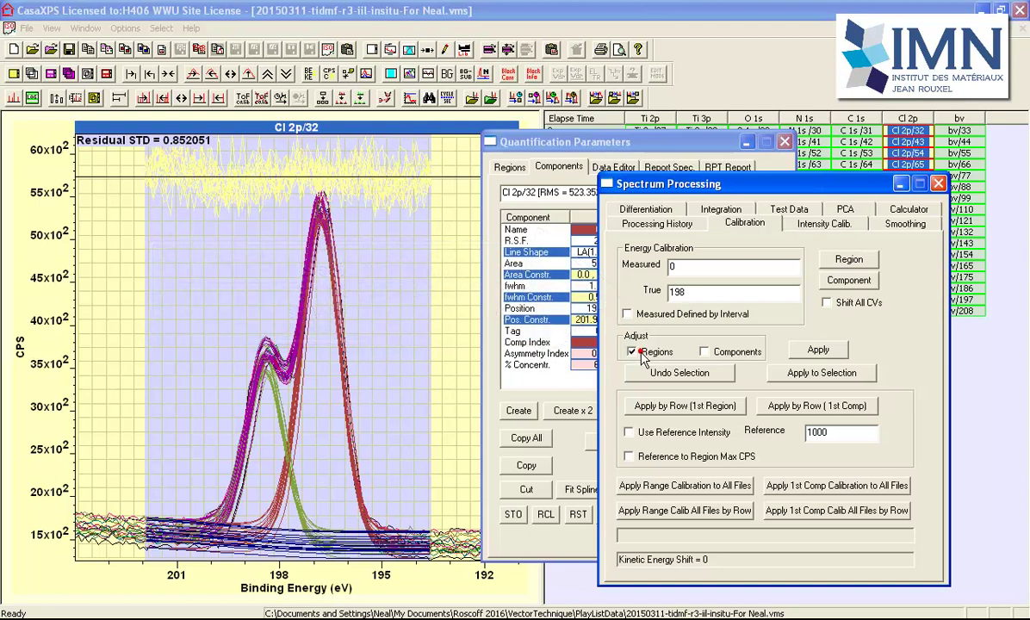
click(705, 352)
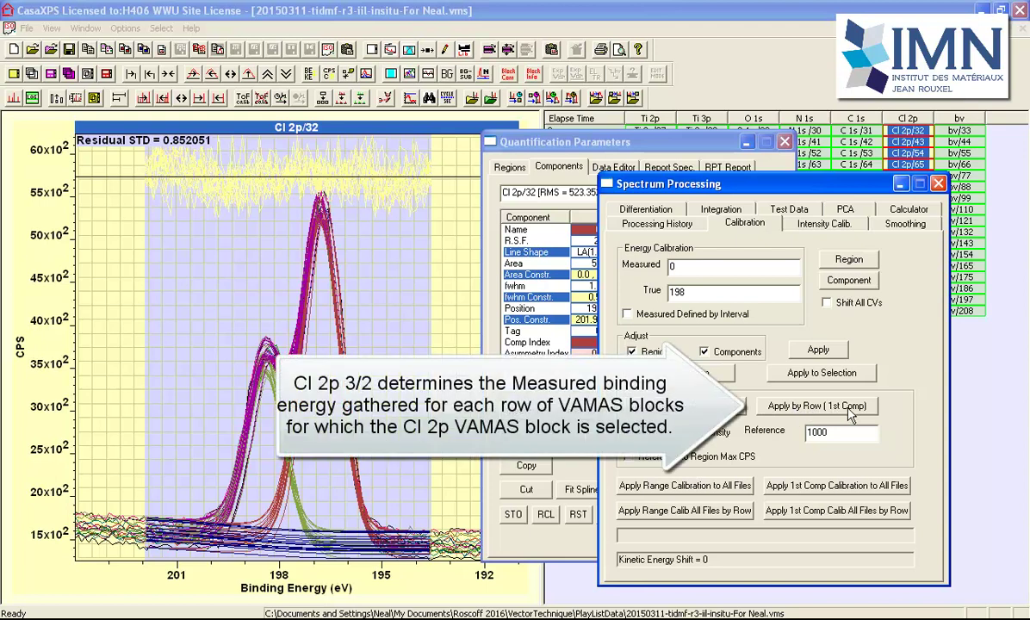
- Use Cl 2p 3/2 component A as the reference and Apply by Row (1st Comp), giving a -1.394 kinetic shift
drag(579, 144, 473, 149)
click(469, 244)
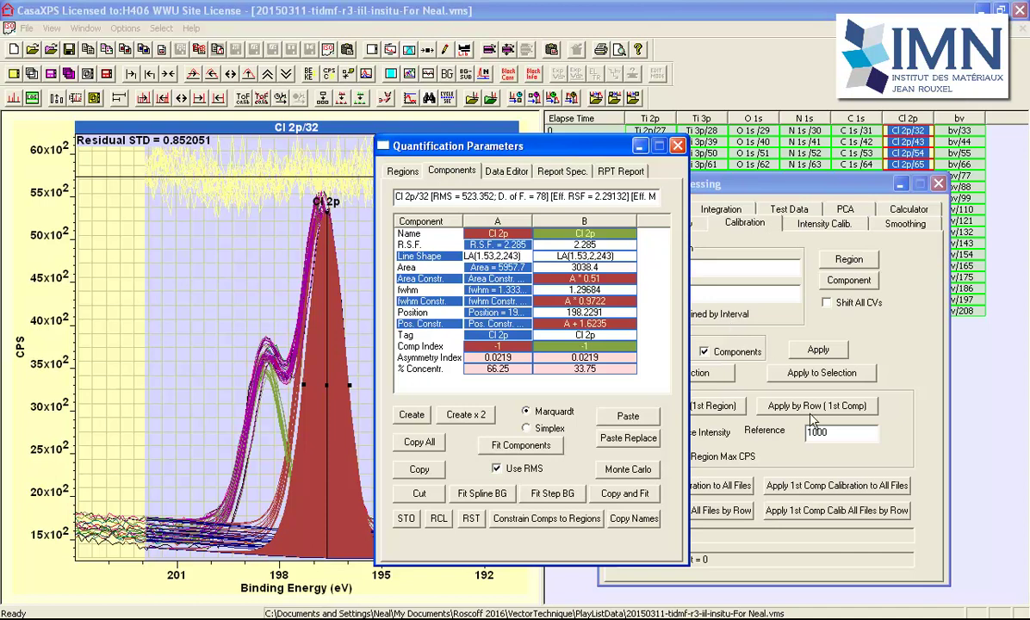
click(794, 185)
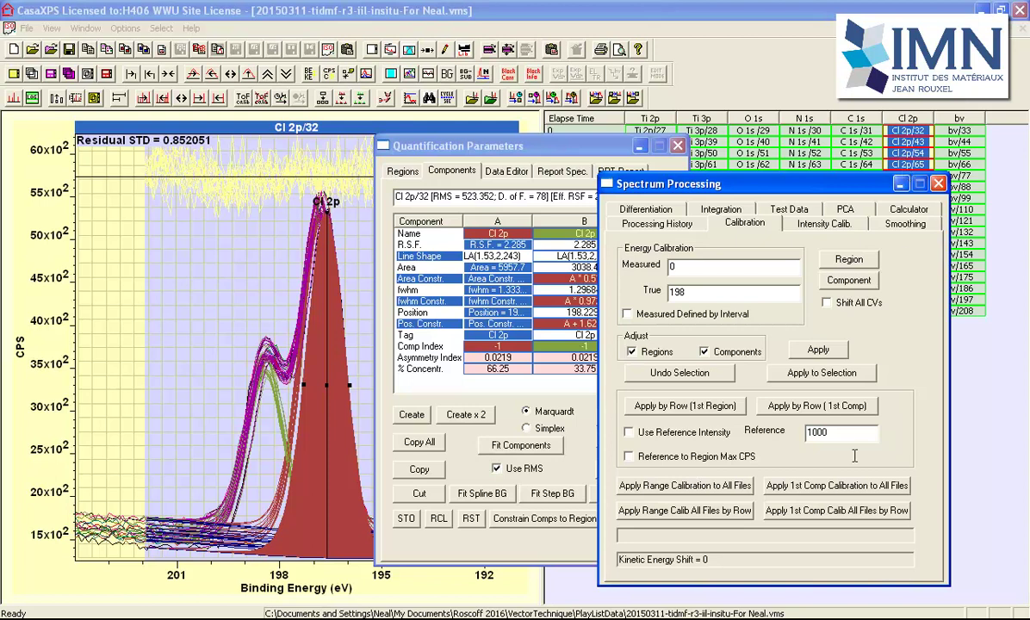
click(813, 410)
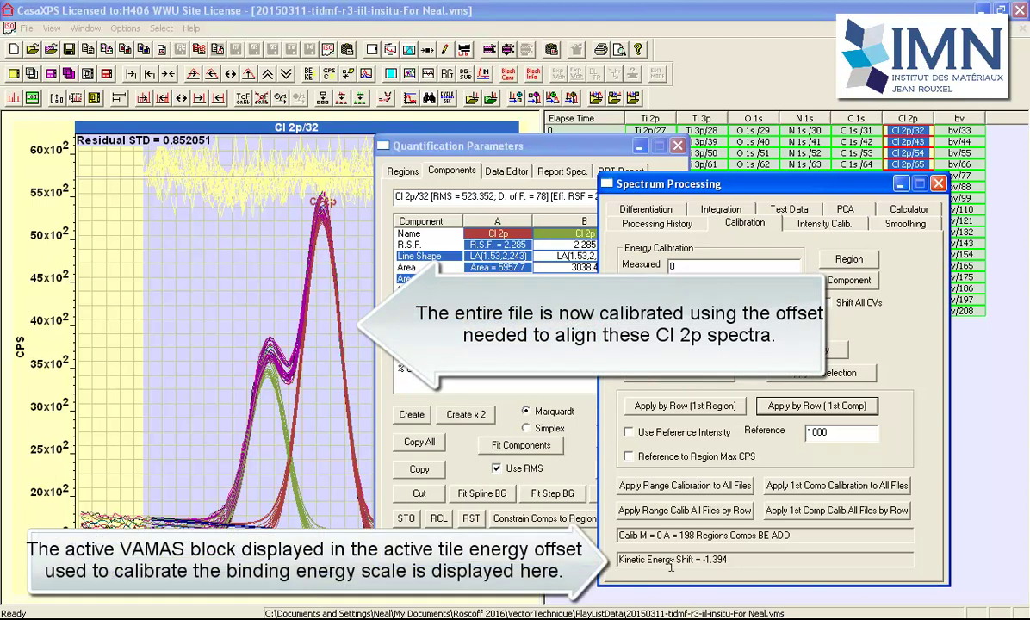
drag(730, 560, 618, 559)
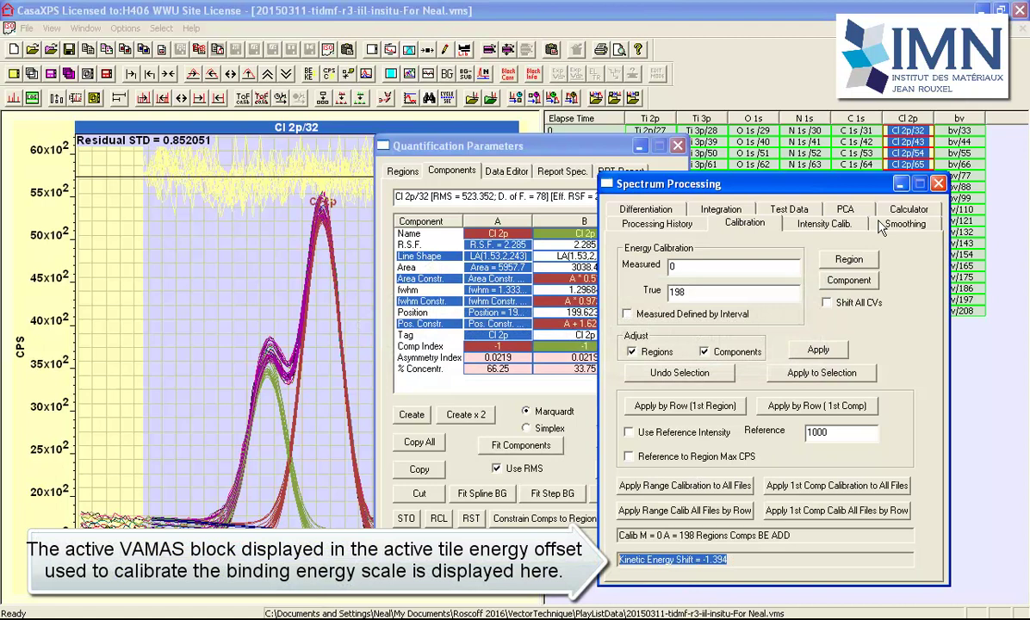
click(906, 133)
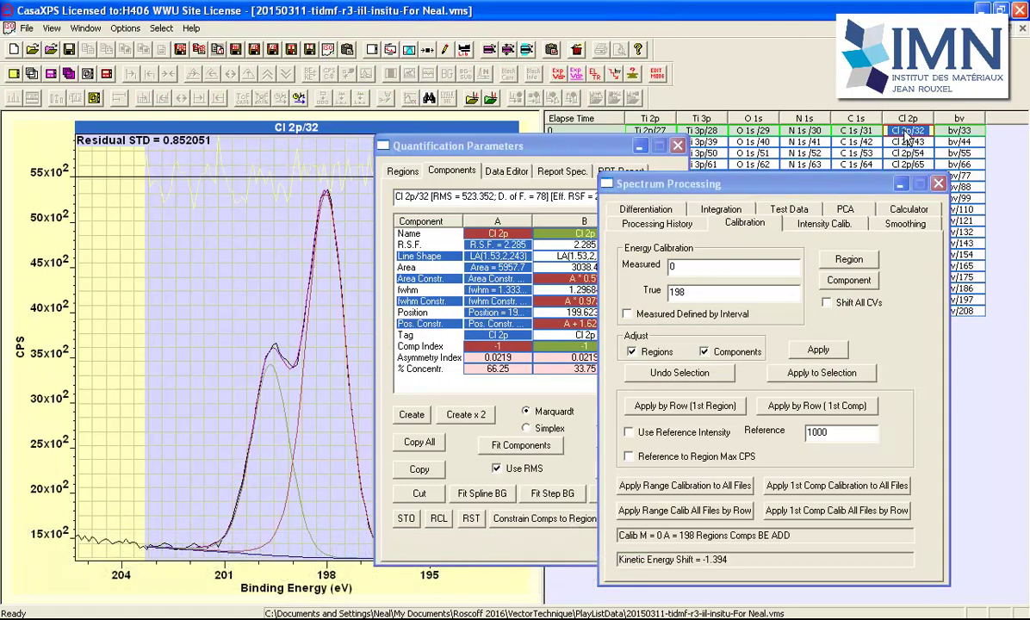
- Check the kinetic energy shifts of the C 1s blocks down through C 1s/64
key(Left)
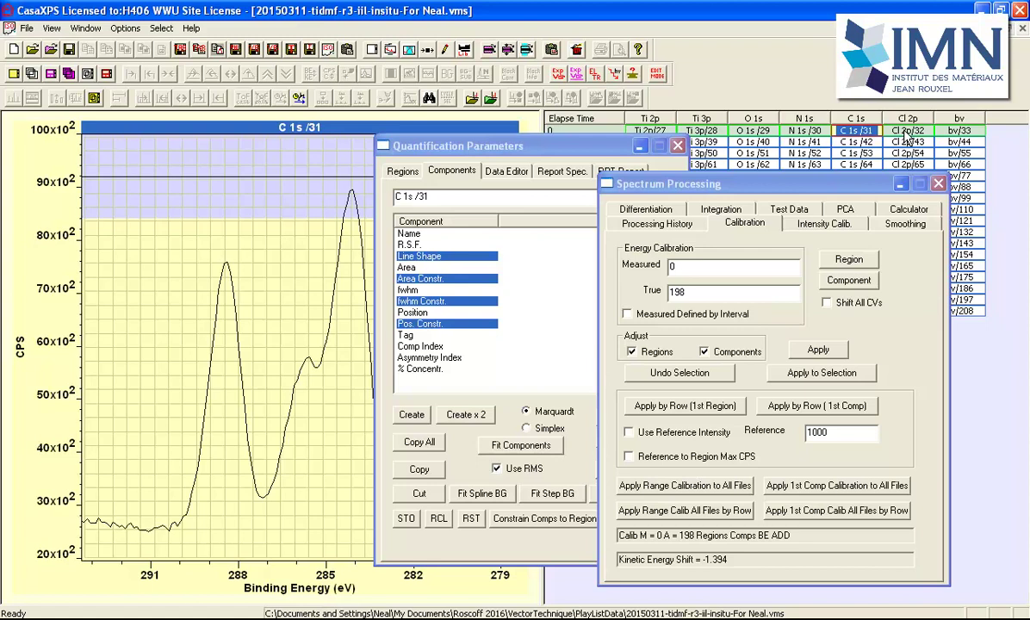
click(710, 559)
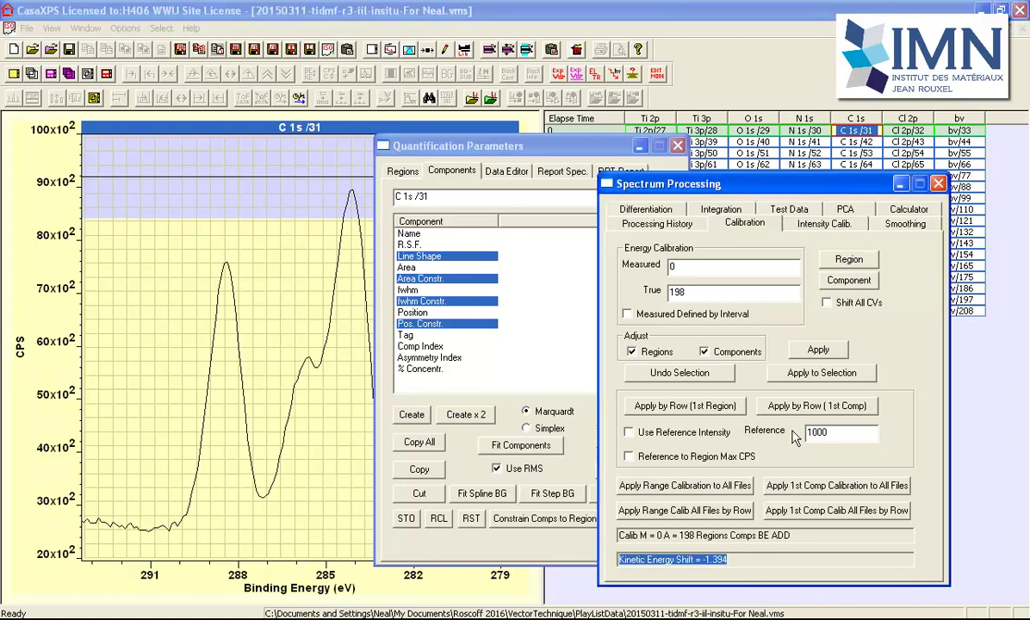
click(797, 12)
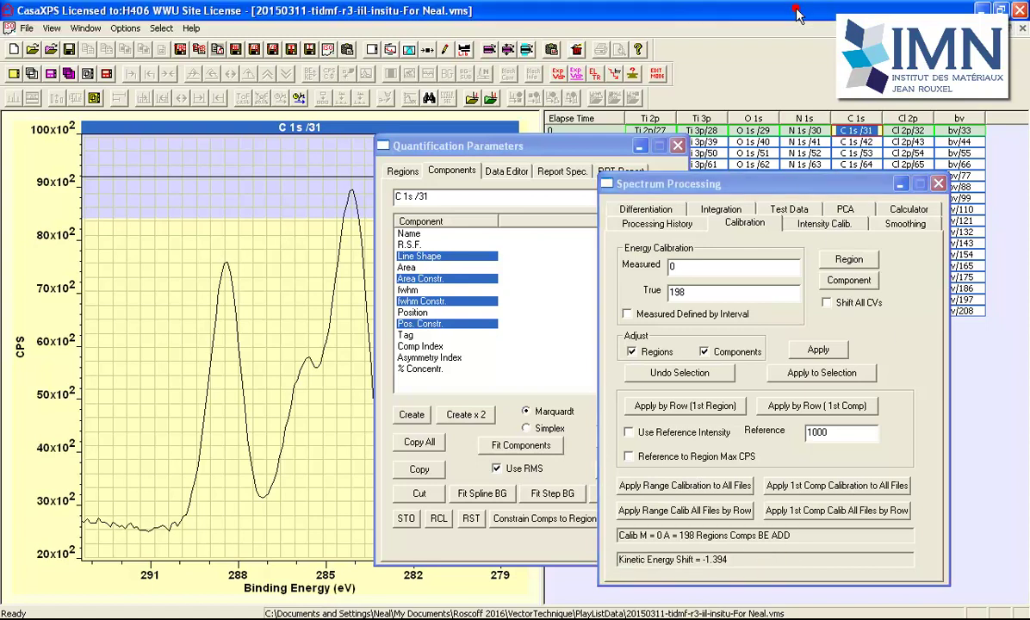
key(Down)
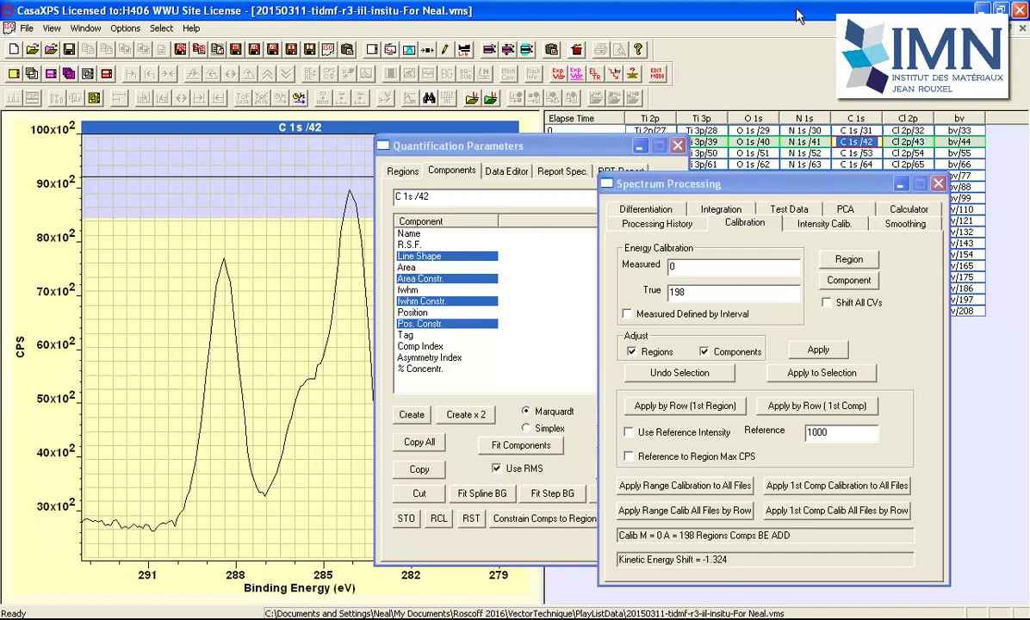
key(Down)
key(Down)
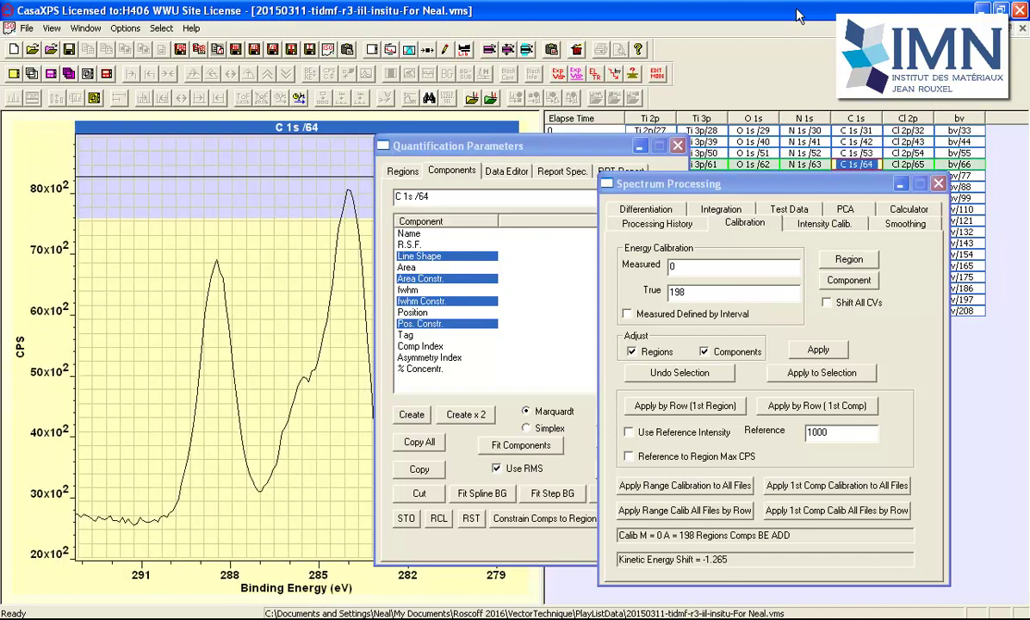
key(Down)
- Confirm Cl 2p/76 component A sits at 198.0000 eV with a -1.244 kinetic shift
key(Right)
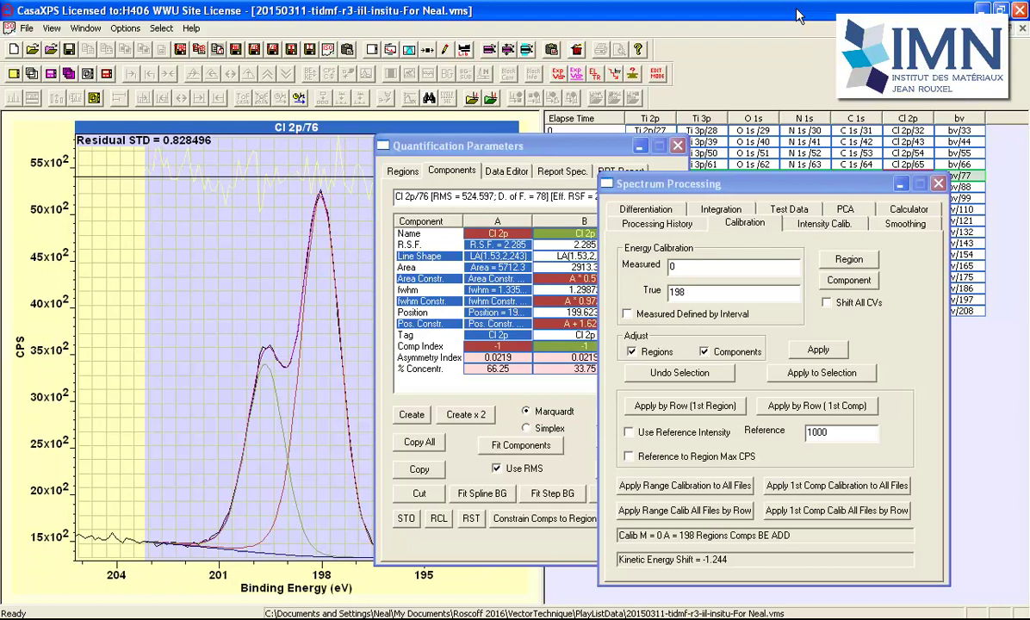
drag(754, 182, 789, 230)
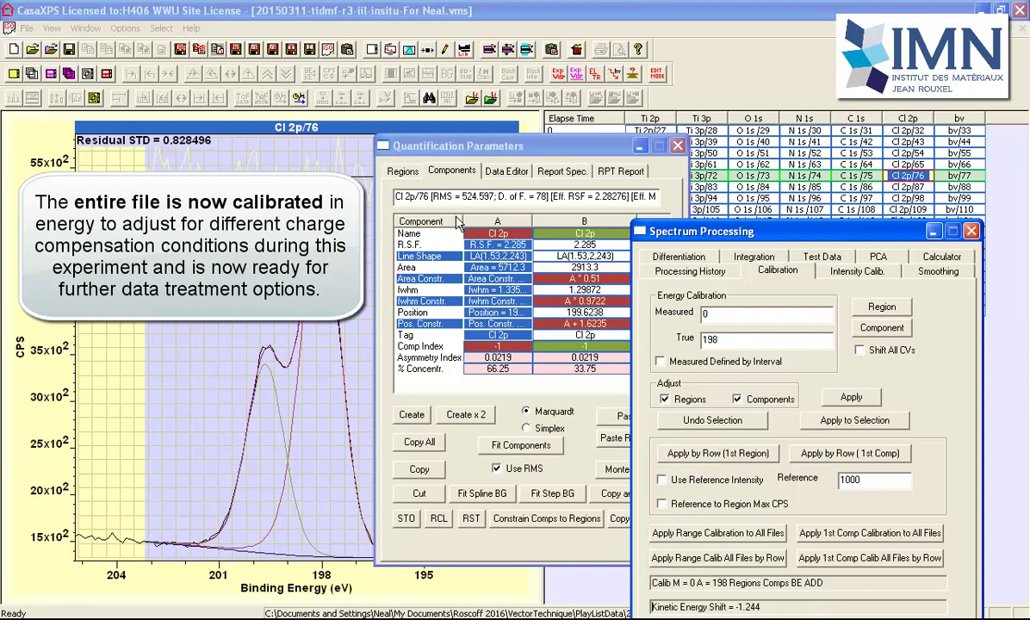
click(469, 312)
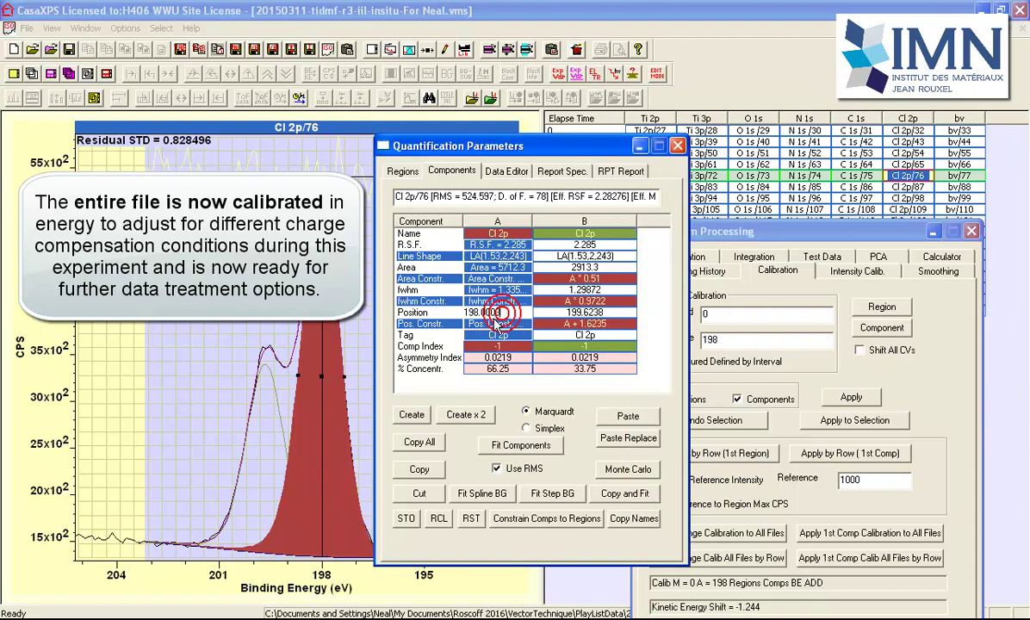